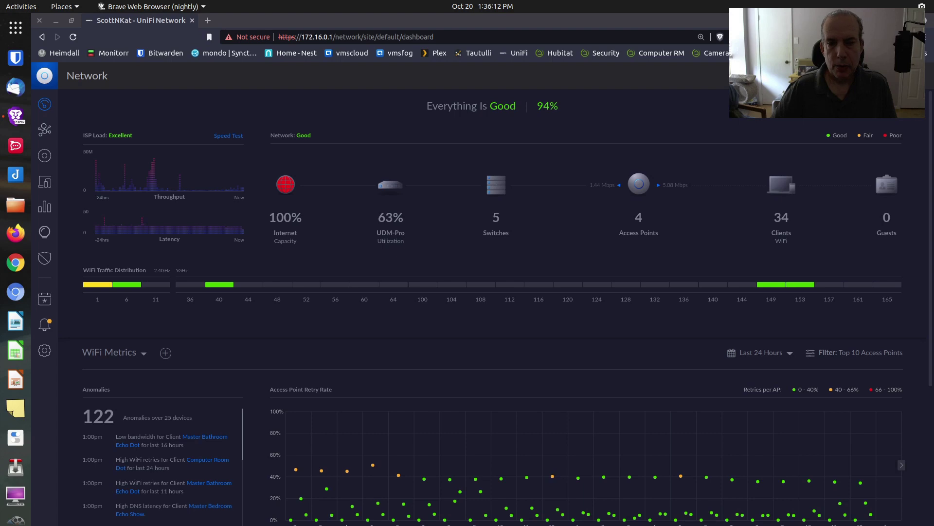
# Step: Review the WAN network's IPv6 connection type options and prefix delegation size in the network settings, closing it without saving
pyautogui.moveTo(134, 283)
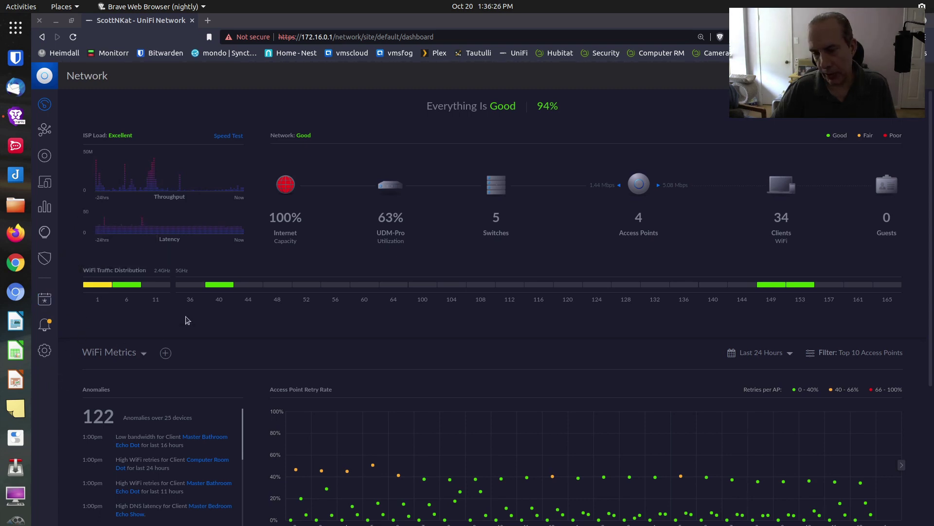
pyautogui.click(45, 350)
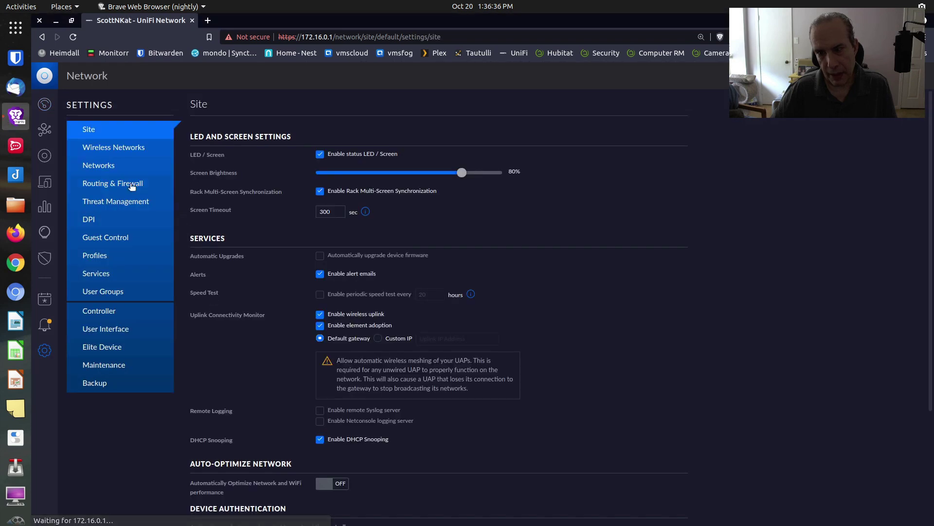
pyautogui.click(103, 167)
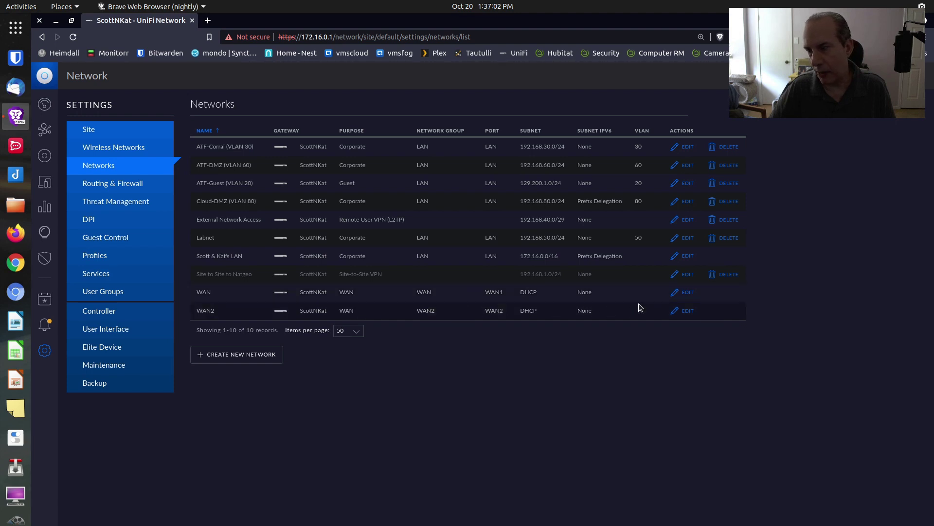
pyautogui.click(688, 293)
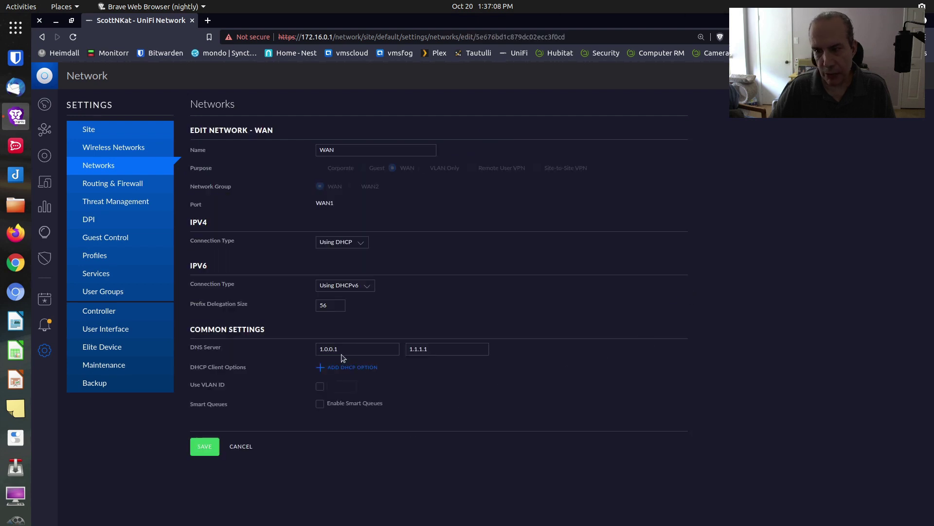
pyautogui.click(370, 286)
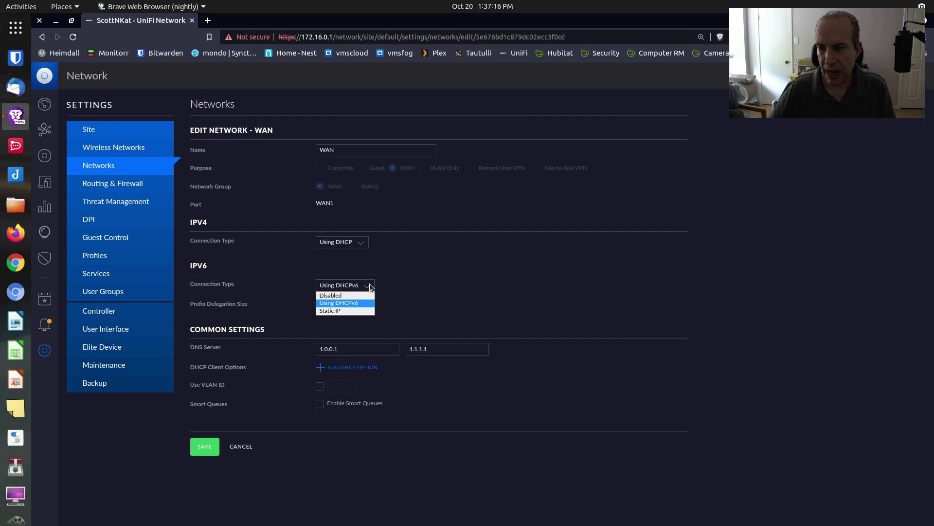
pyautogui.click(416, 276)
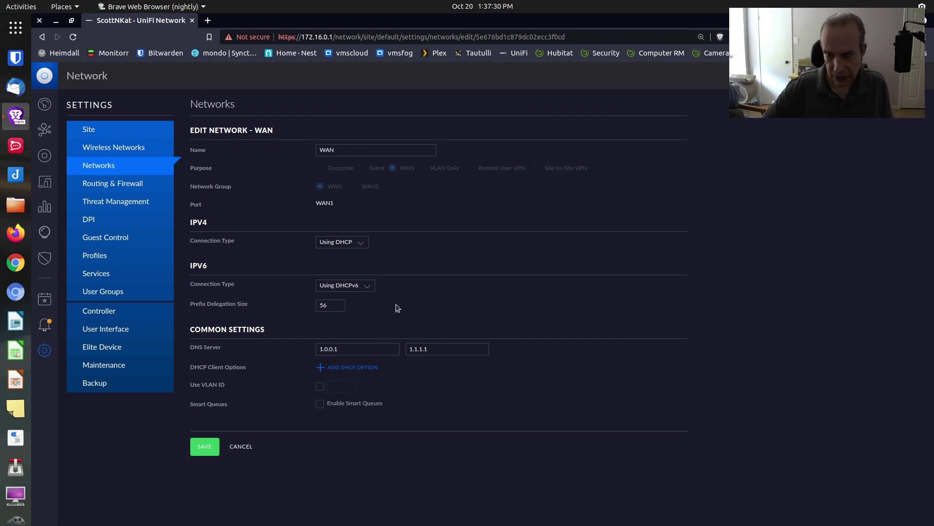
pyautogui.hotkey('ctrl', '+')
pyautogui.hotkey('ctrl', '+')
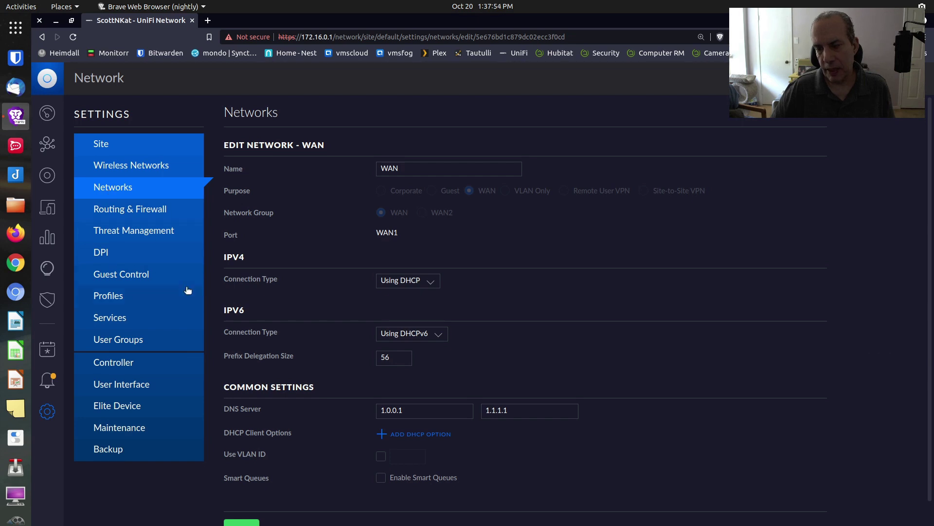
pyautogui.scroll(-1, 307, 424)
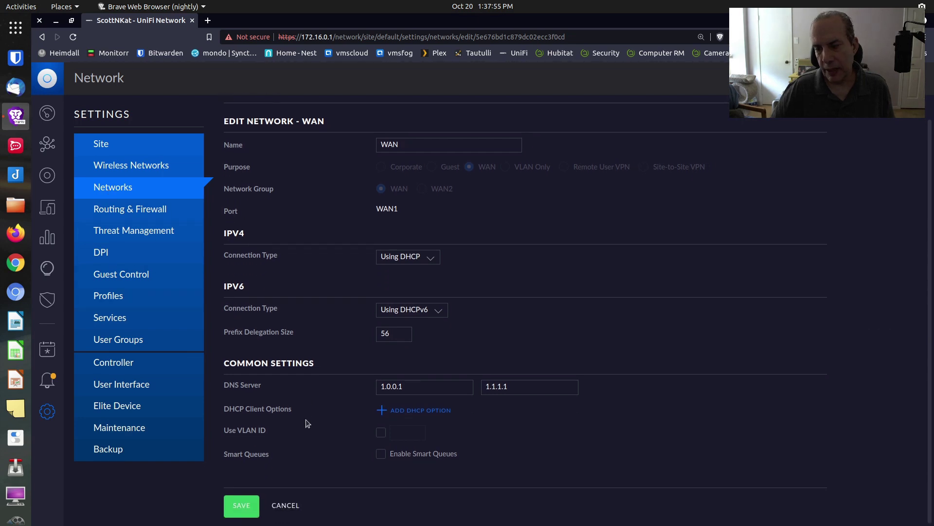
pyautogui.click(286, 506)
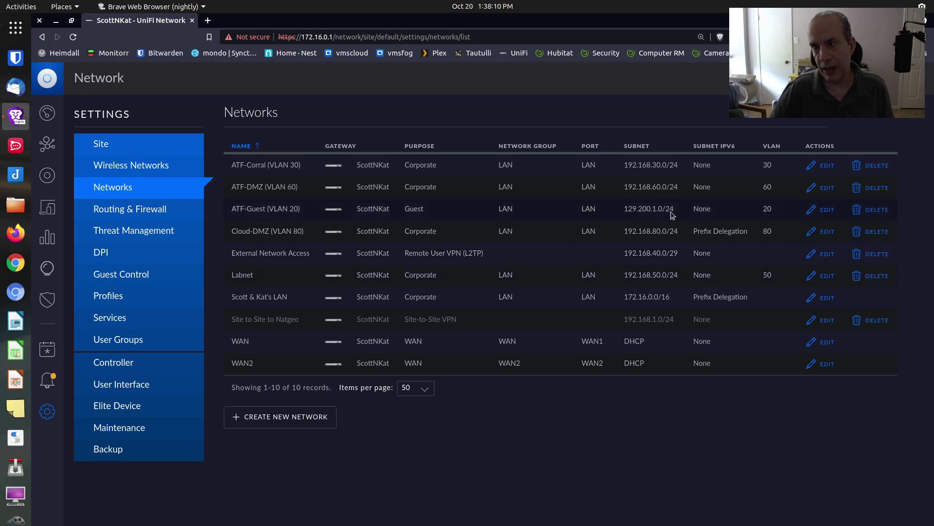
# Step: Switch to the test server's terminal and examine the inet6 address of eth0 in the ifconfig output
pyautogui.click(57, 23)
pyautogui.click(52, 28)
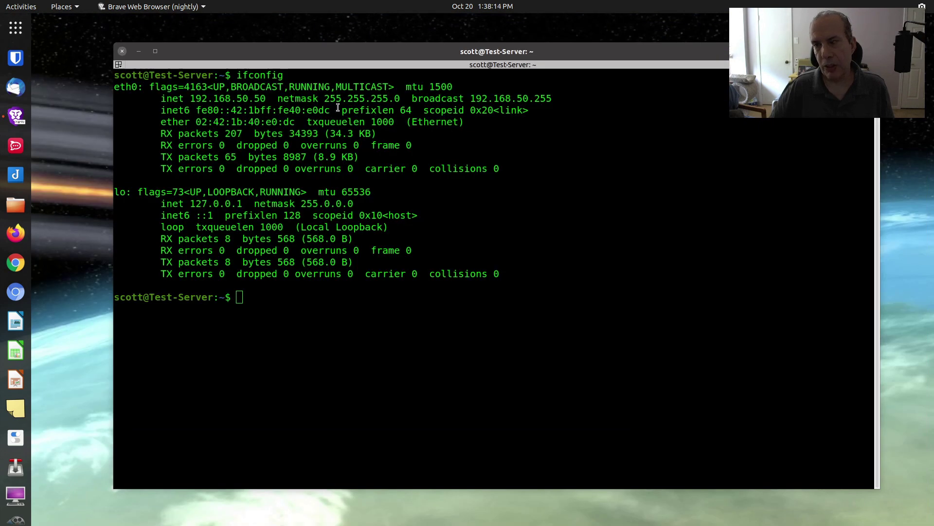
pyautogui.moveTo(367, 54); pyautogui.dragTo(369, 59)
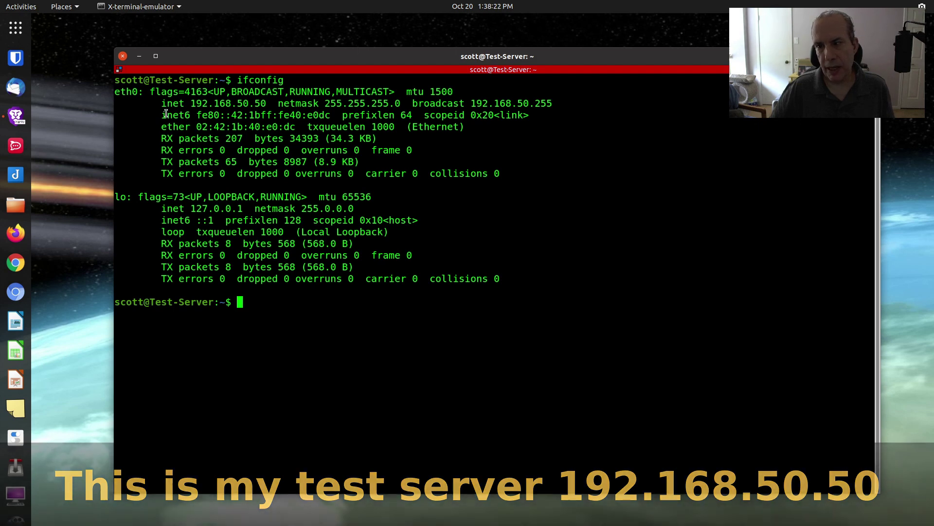
pyautogui.moveTo(159, 117); pyautogui.dragTo(338, 118)
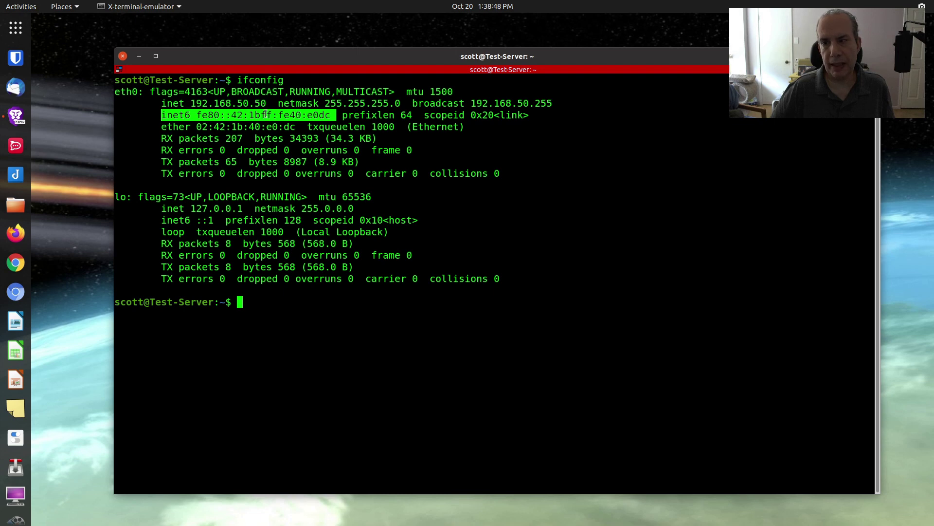
pyautogui.click(320, 315)
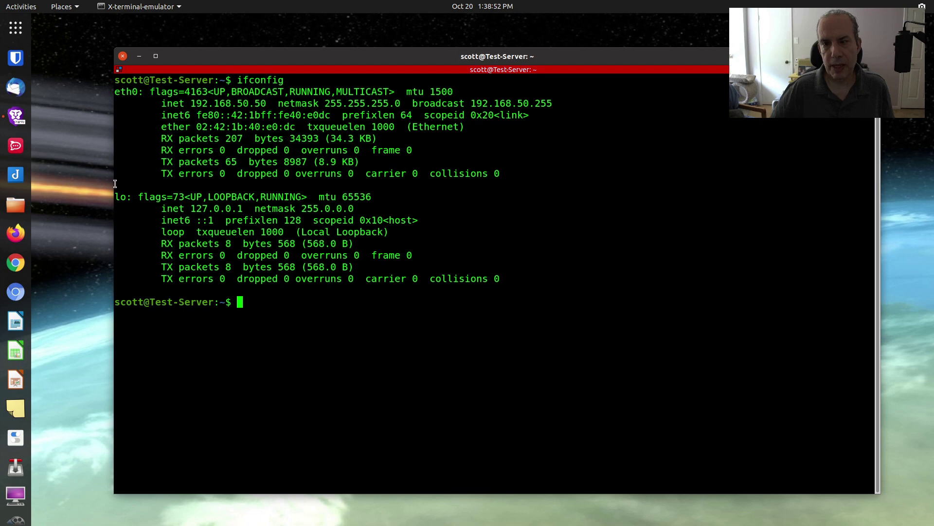
# Step: Back in the browser, set the Labnet network's IPv6 interface type to Prefix Delegation, save it and check its entry in the network list
pyautogui.click(16, 115)
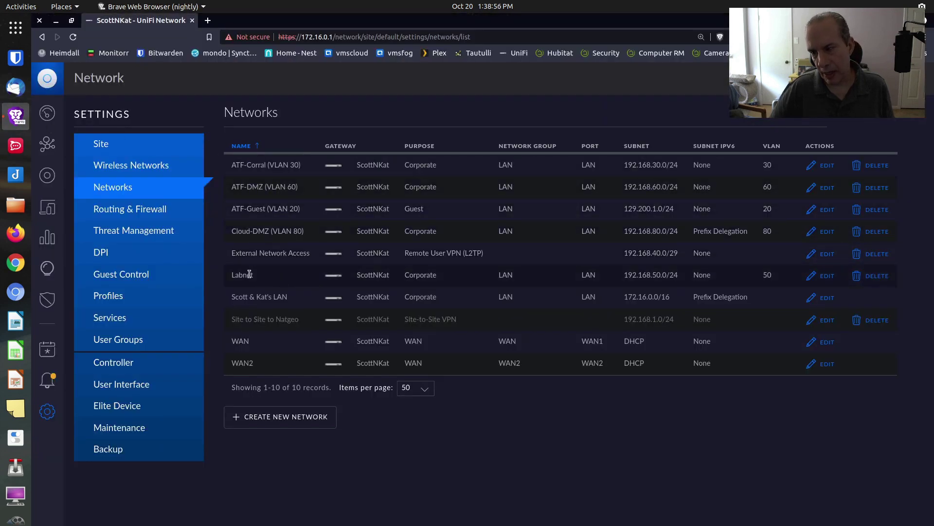
pyautogui.click(828, 277)
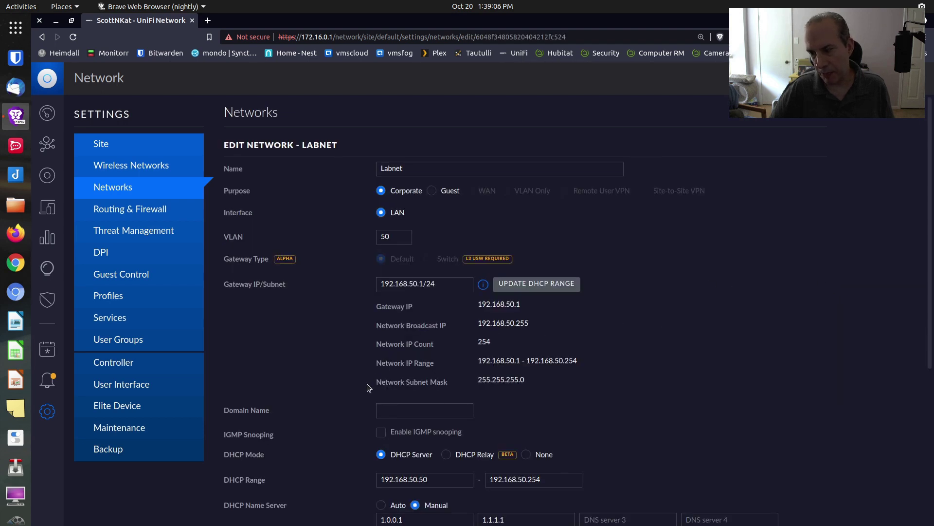
pyautogui.scroll(-5, 362, 447)
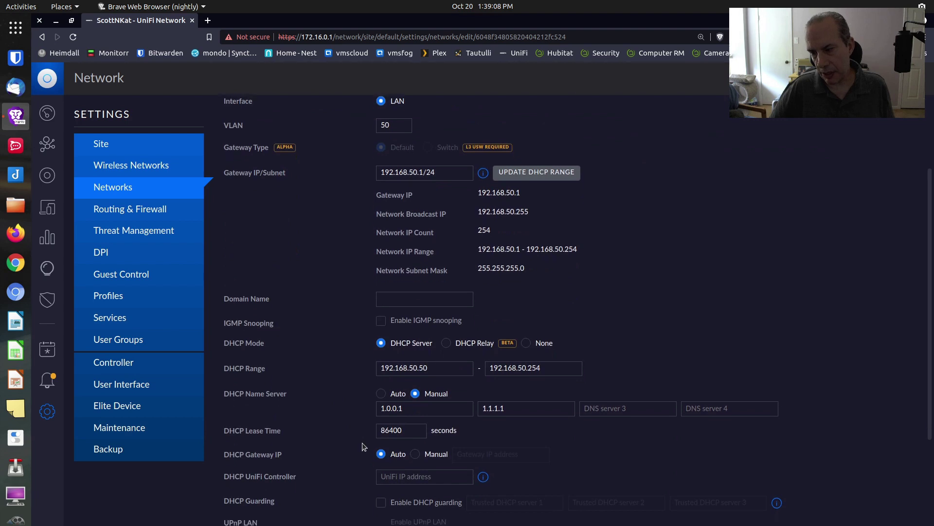
pyautogui.scroll(-1, 364, 448)
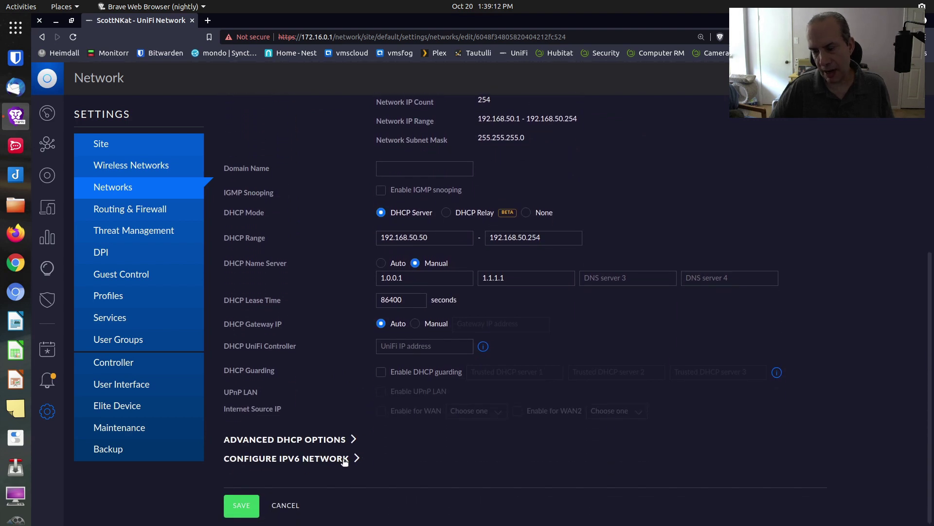
pyautogui.click(324, 460)
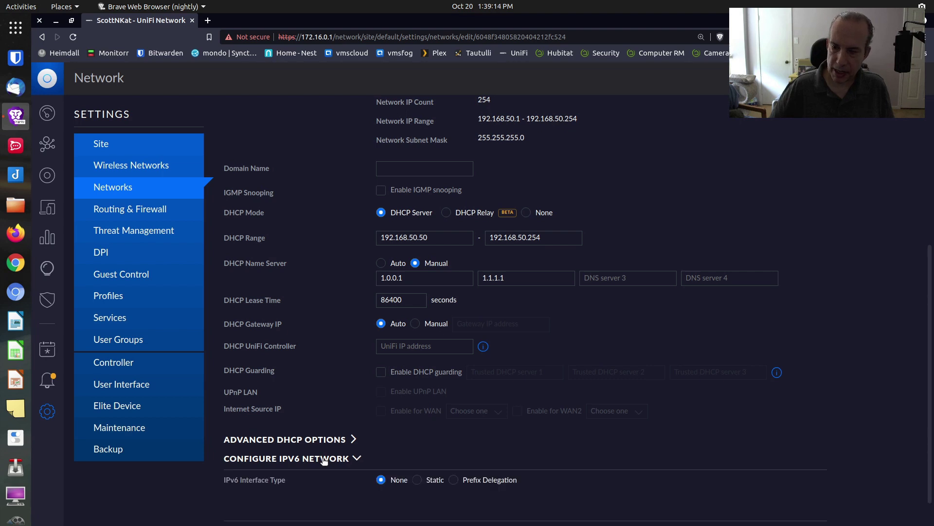
pyautogui.scroll(-1, 442, 445)
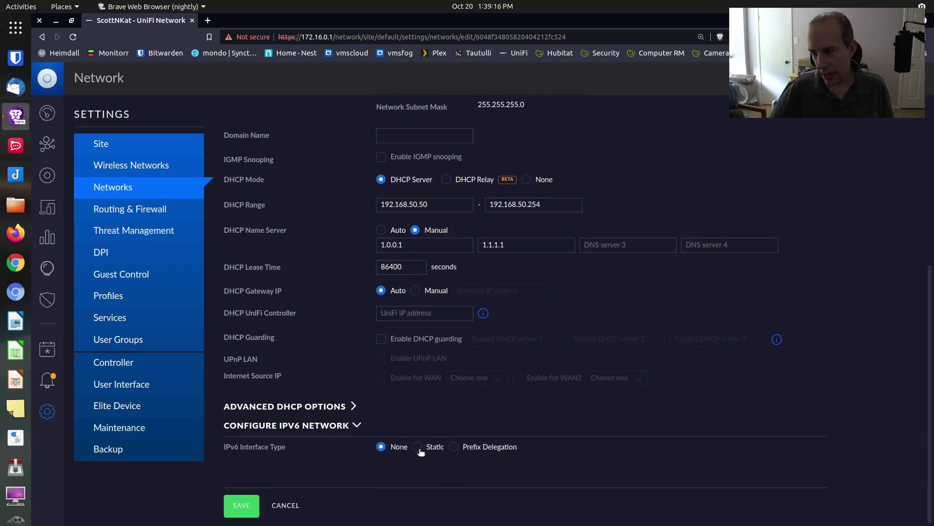
pyautogui.click(455, 446)
pyautogui.scroll(-3, 531, 444)
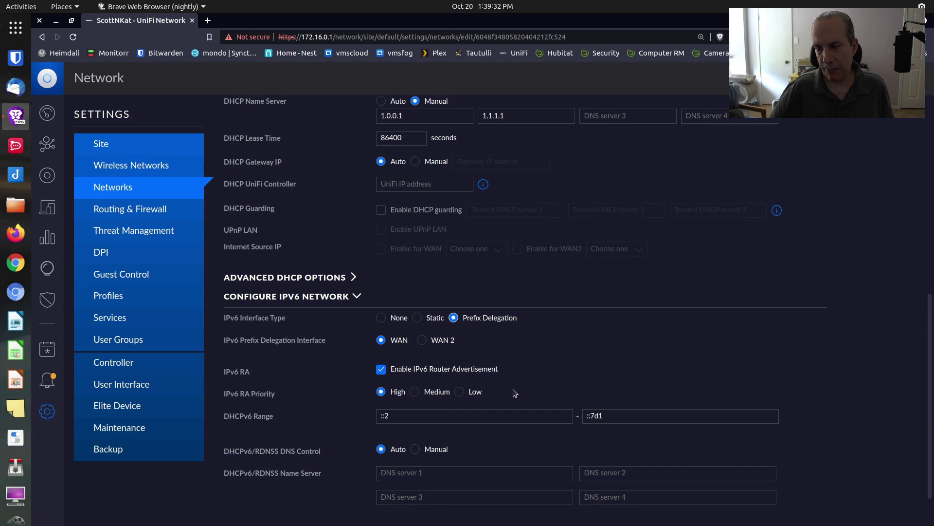
pyautogui.scroll(-2, 514, 393)
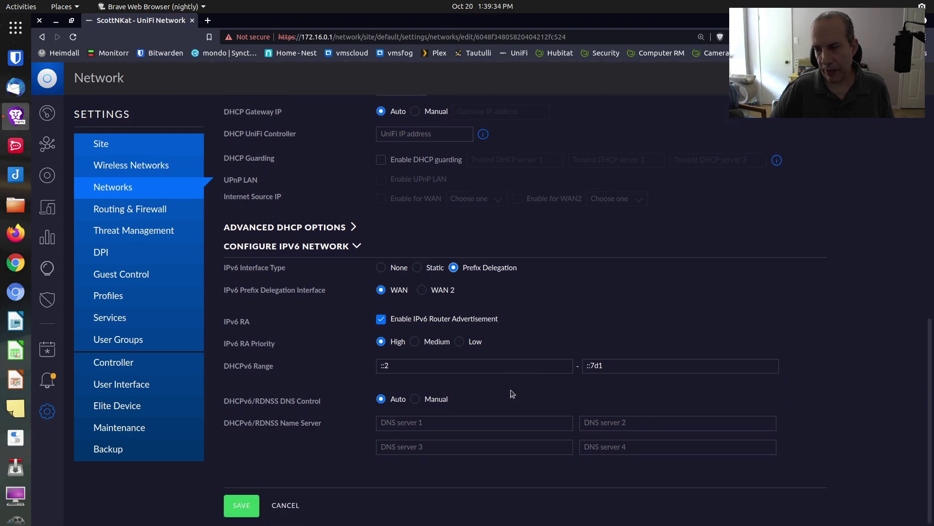
pyautogui.click(246, 506)
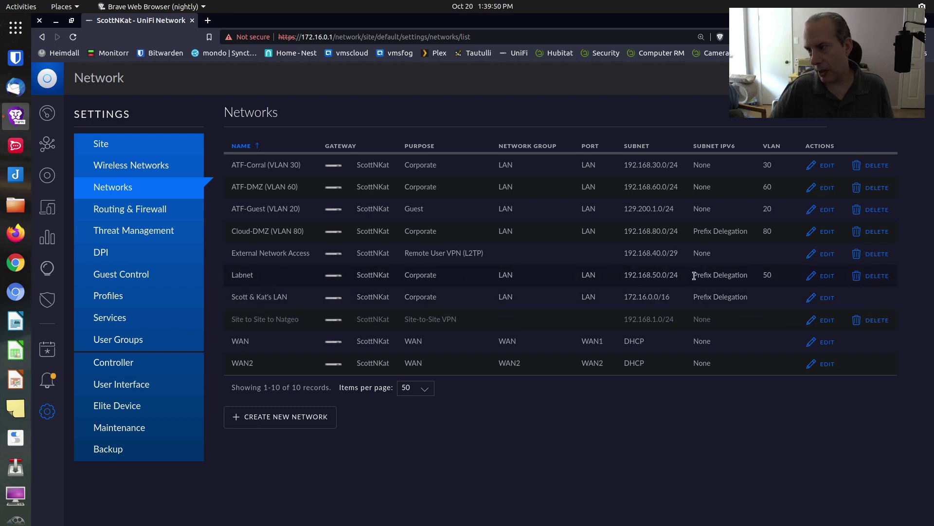
pyautogui.moveTo(693, 276); pyautogui.dragTo(754, 279)
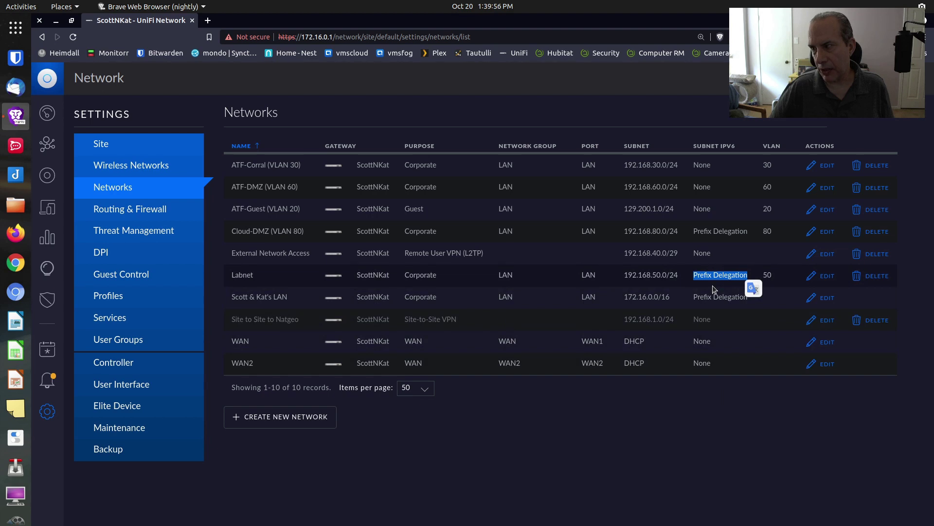
pyautogui.click(684, 406)
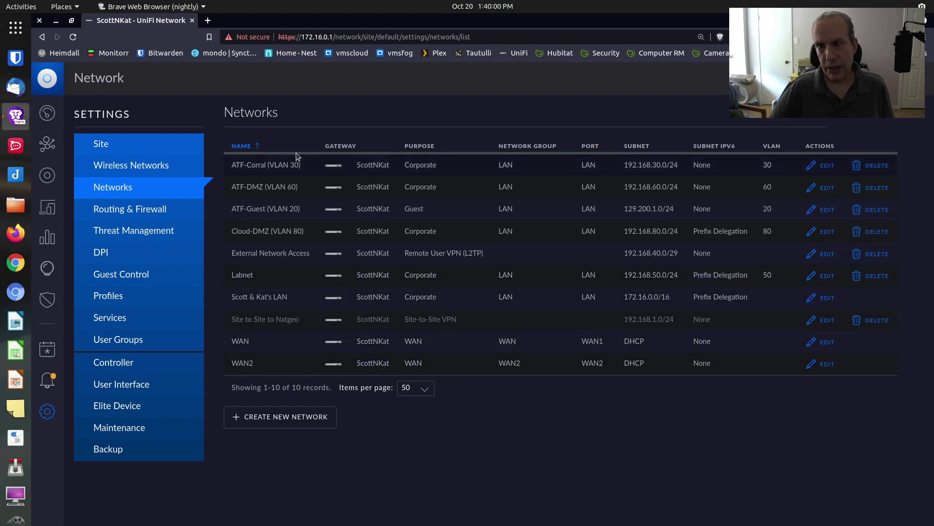
# Step: Return to the test server's terminal, clear the screen and run ifconfig
pyautogui.click(57, 24)
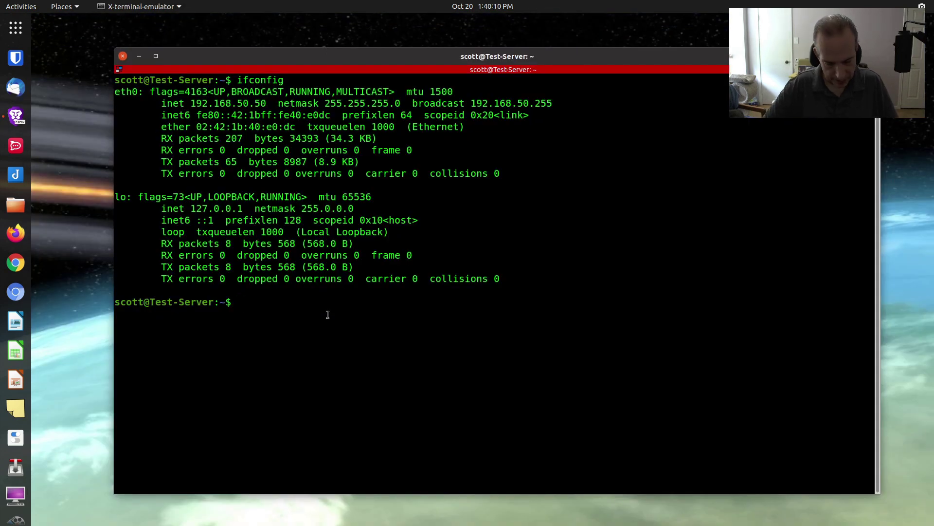
pyautogui.write('clear')
pyautogui.press('Return')
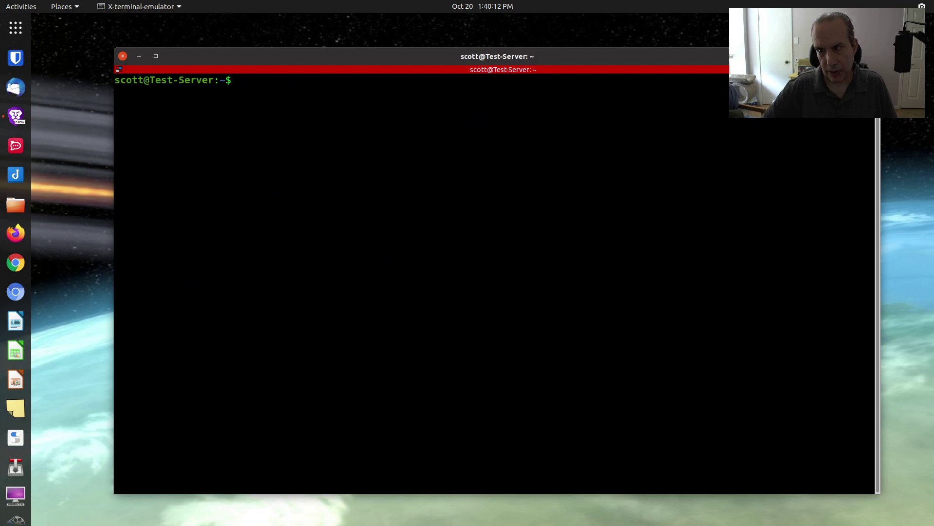
pyautogui.write('ifconfig')
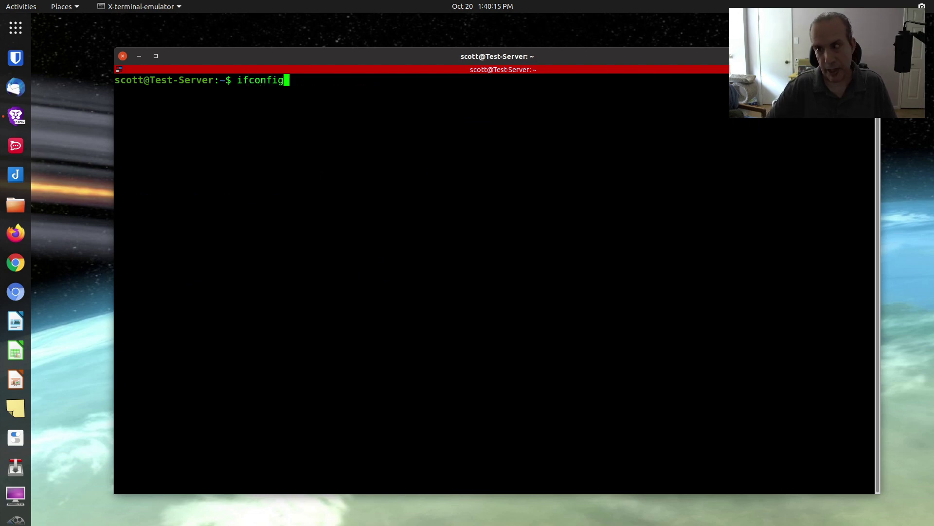
pyautogui.press('Return')
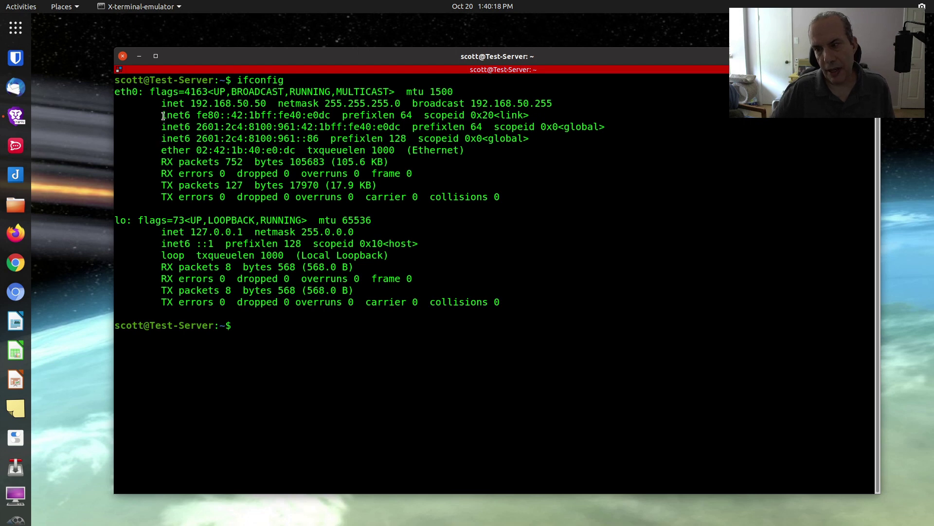
# Step: Examine the link-local and the two global inet6 addresses of eth0 in the ifconfig output
pyautogui.moveTo(165, 116); pyautogui.dragTo(331, 116)
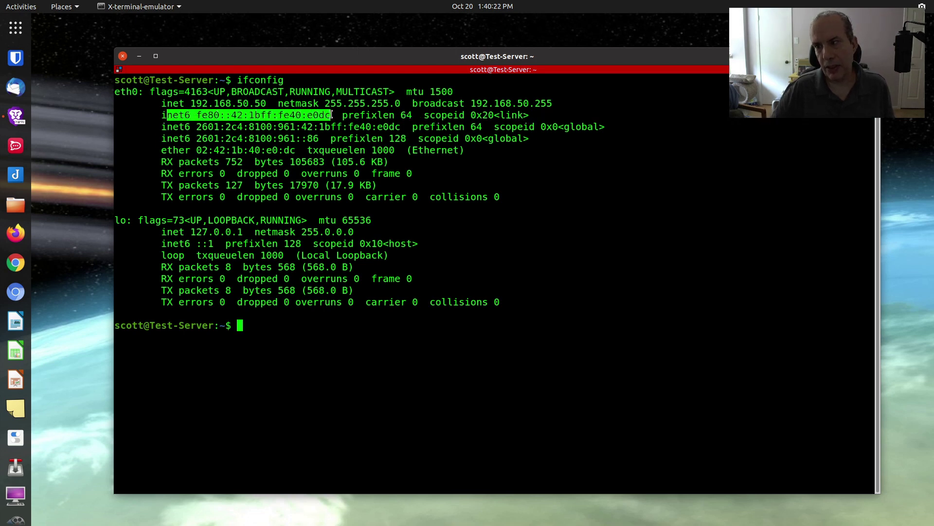
pyautogui.click(145, 140)
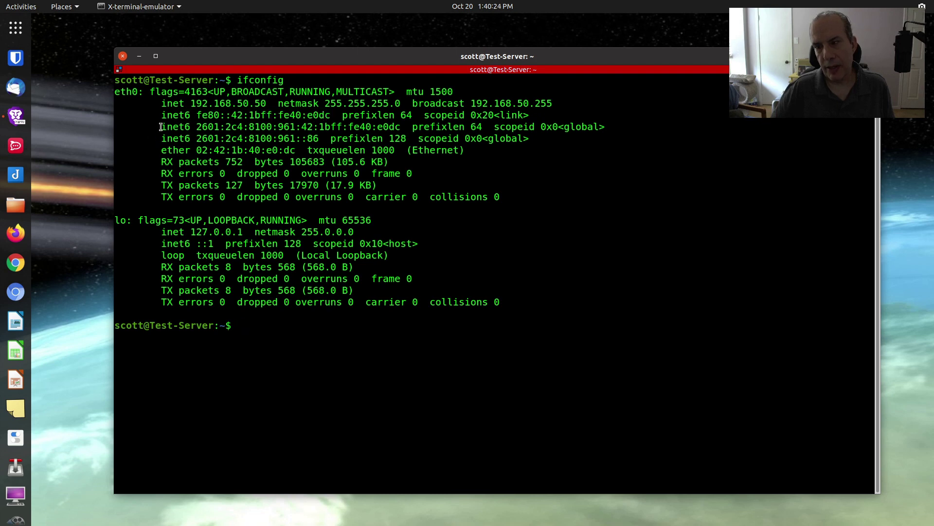
pyautogui.moveTo(161, 127); pyautogui.dragTo(406, 122)
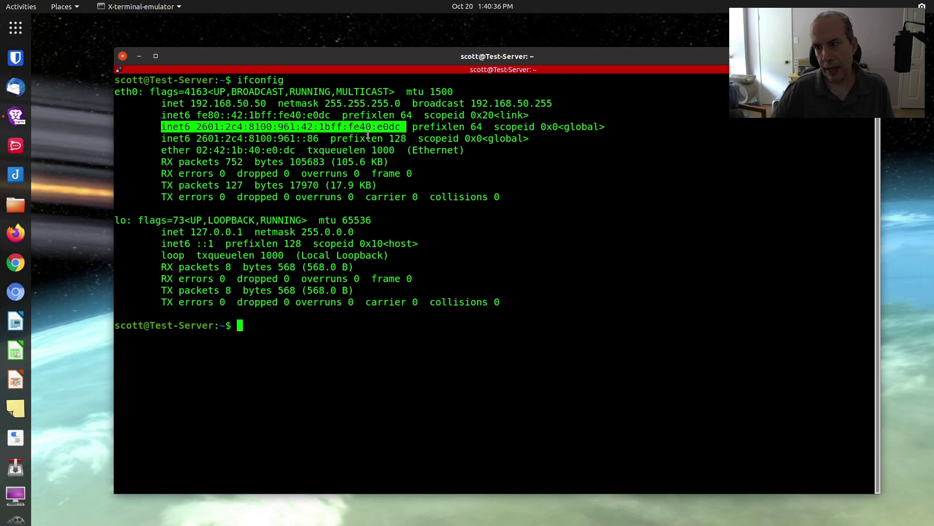
pyautogui.click(135, 145)
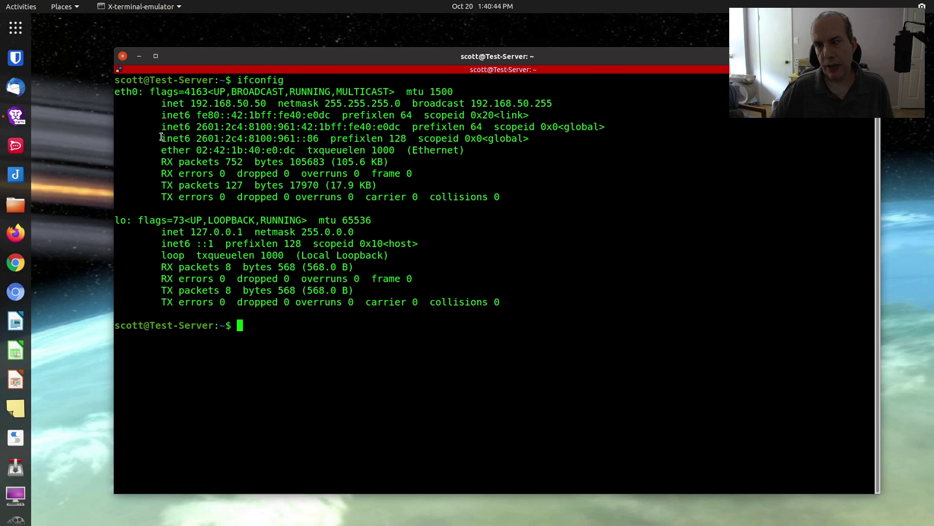
pyautogui.moveTo(161, 137); pyautogui.dragTo(317, 140)
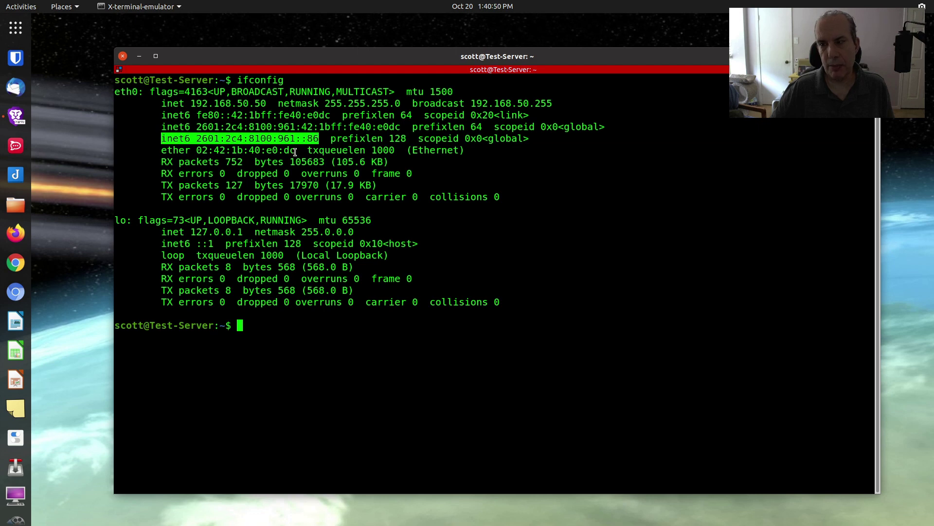
pyautogui.click(151, 144)
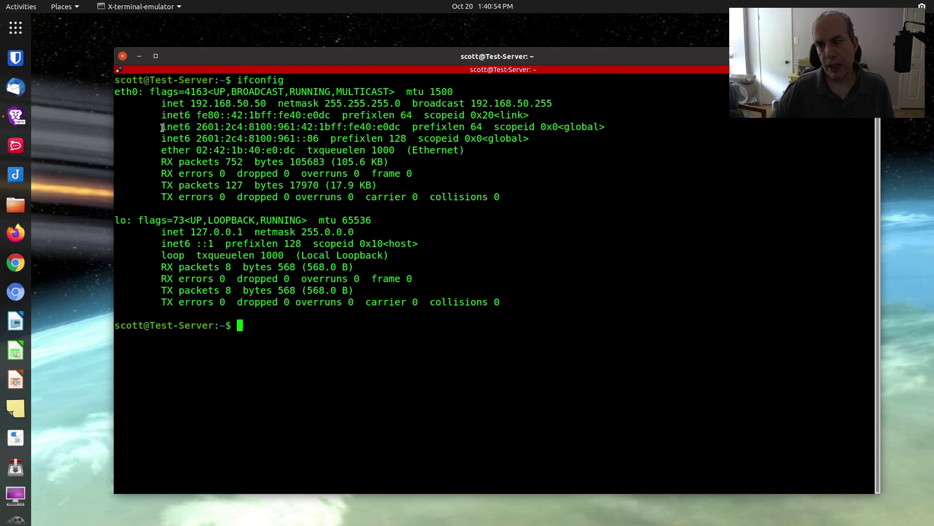
pyautogui.moveTo(160, 127); pyautogui.dragTo(404, 126)
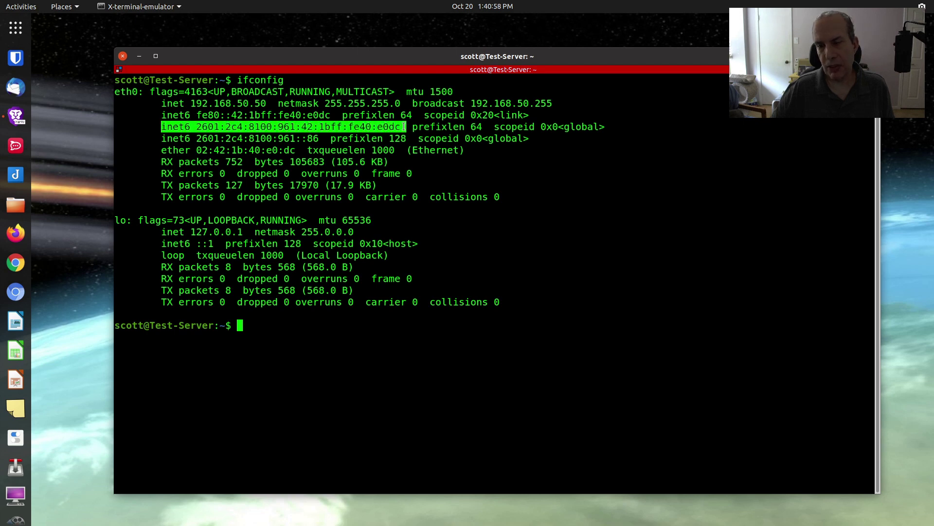
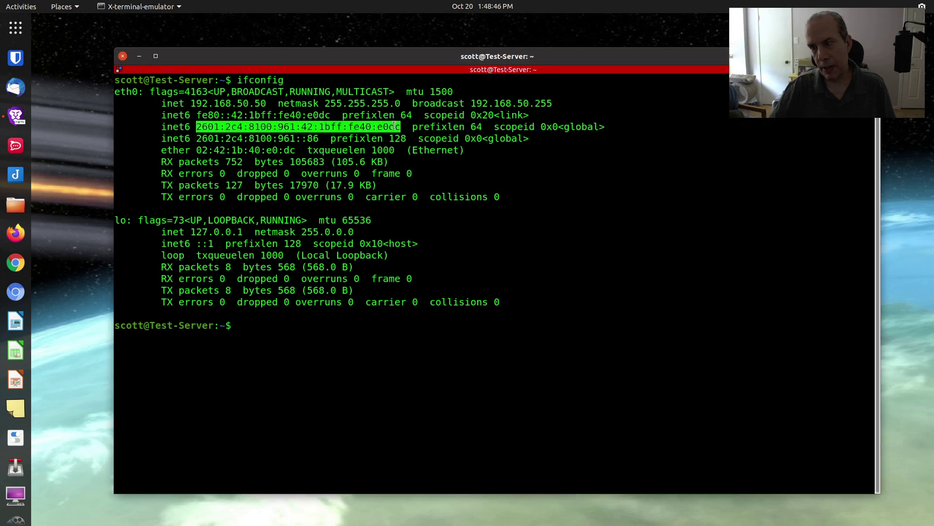
pyautogui.rightClick(394, 127)
pyautogui.click(409, 131)
pyautogui.click(22, 119)
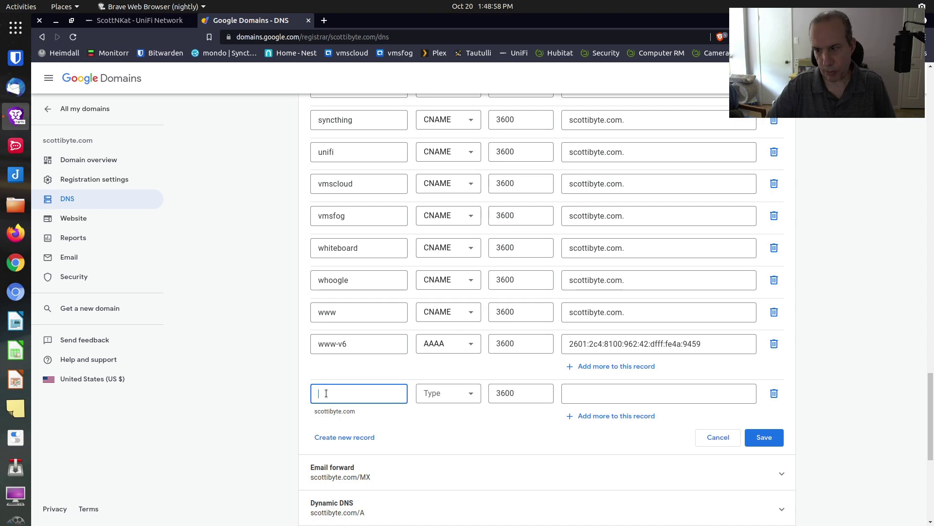
# Step: Fill in the new scottibyte.com DNS record as test, type AAAA, with the copied IPv6 address, and save it
pyautogui.write('test')
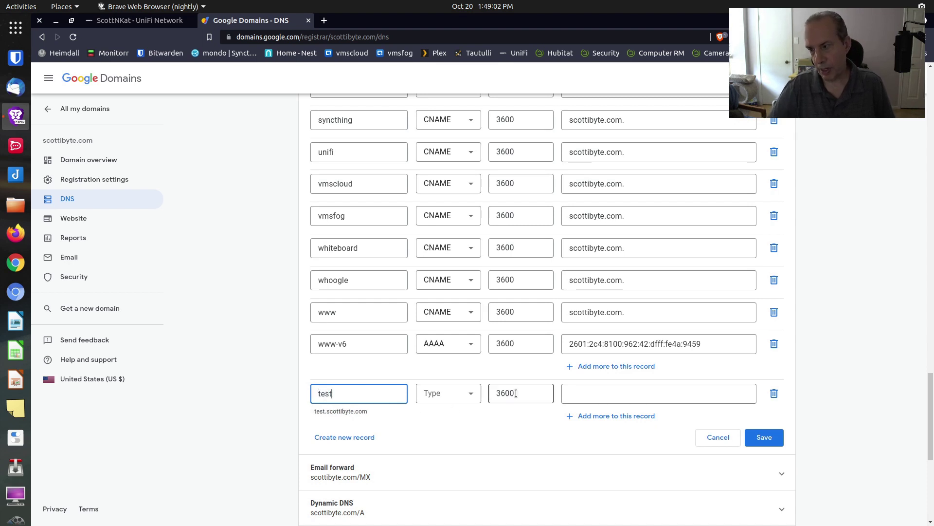
pyautogui.click(472, 394)
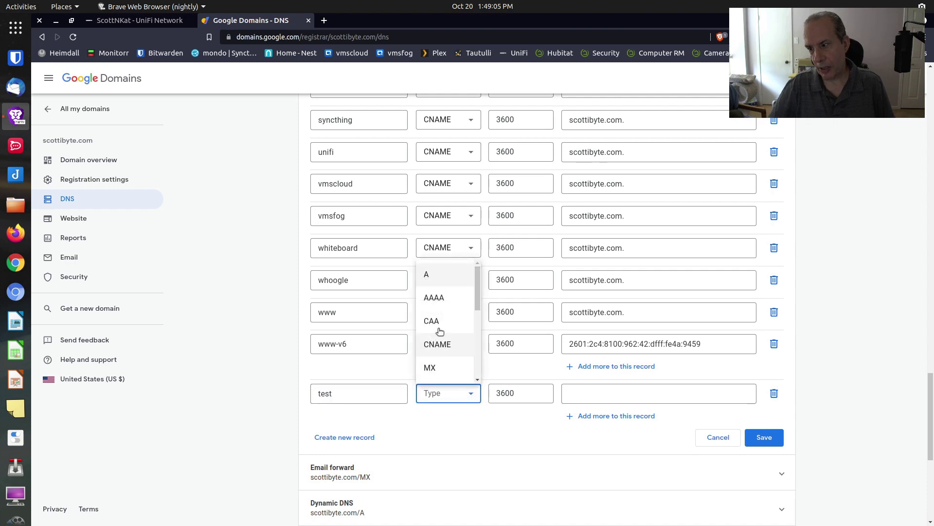
pyautogui.click(435, 299)
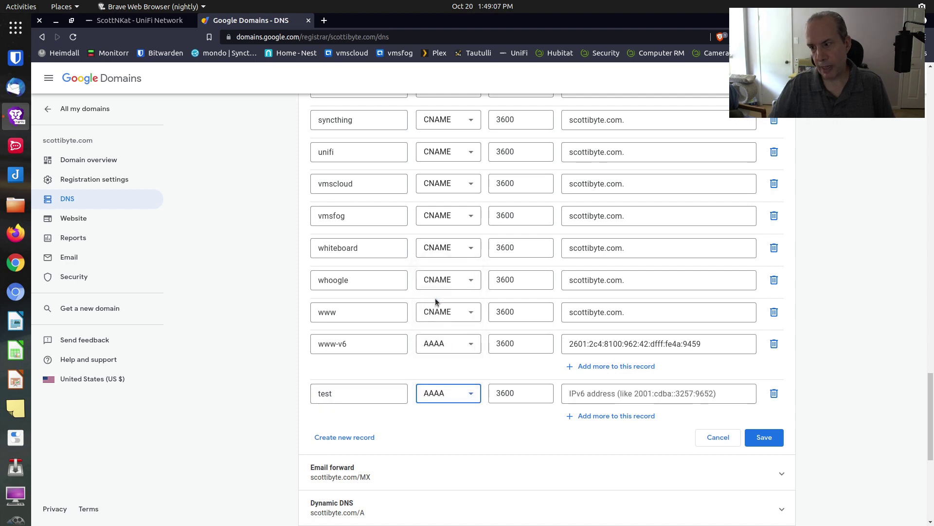
pyautogui.click(606, 393)
pyautogui.rightClick(605, 393)
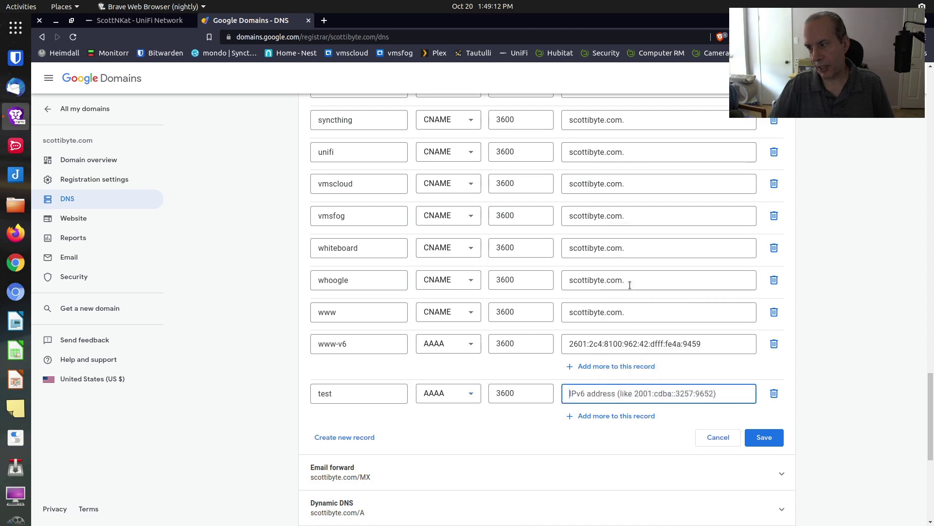
pyautogui.click(631, 290)
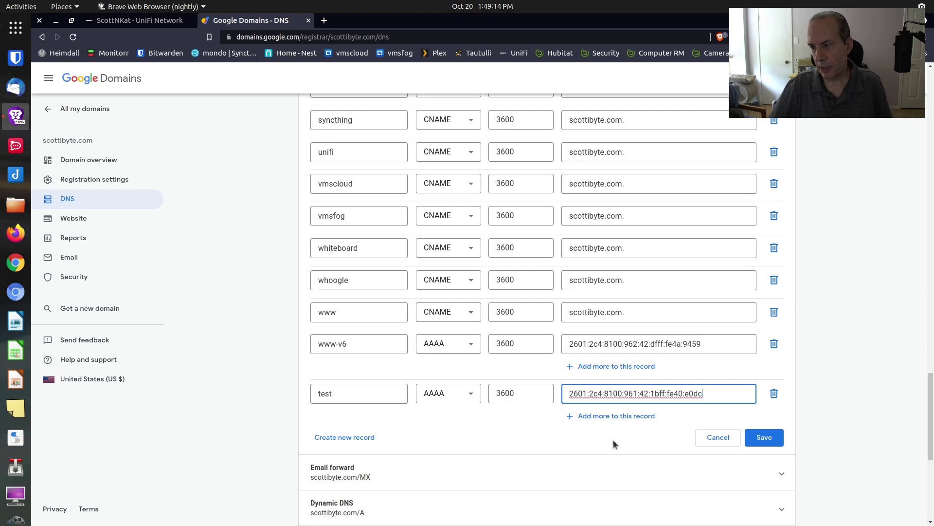
pyautogui.click(758, 438)
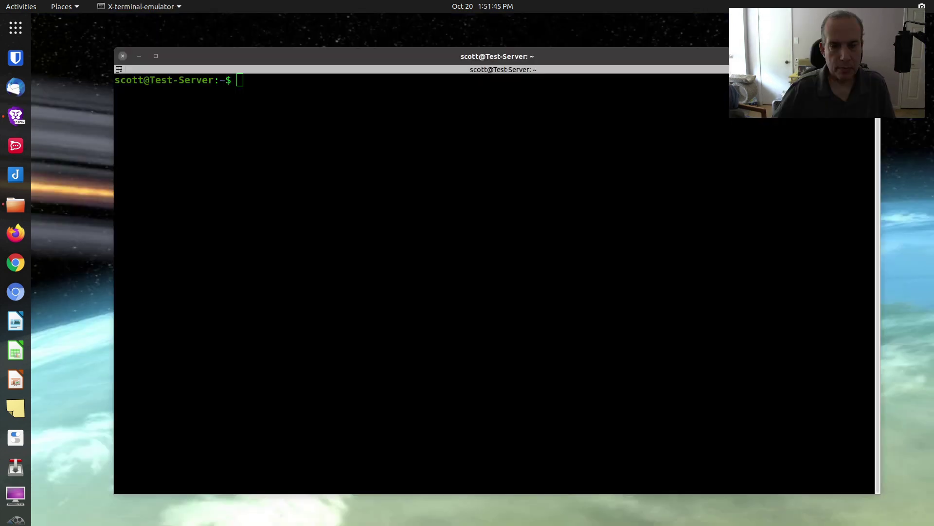
# Step: In the test server's terminal, ping test.scottibyte.com and stop the ping after several replies
pyautogui.click(293, 272)
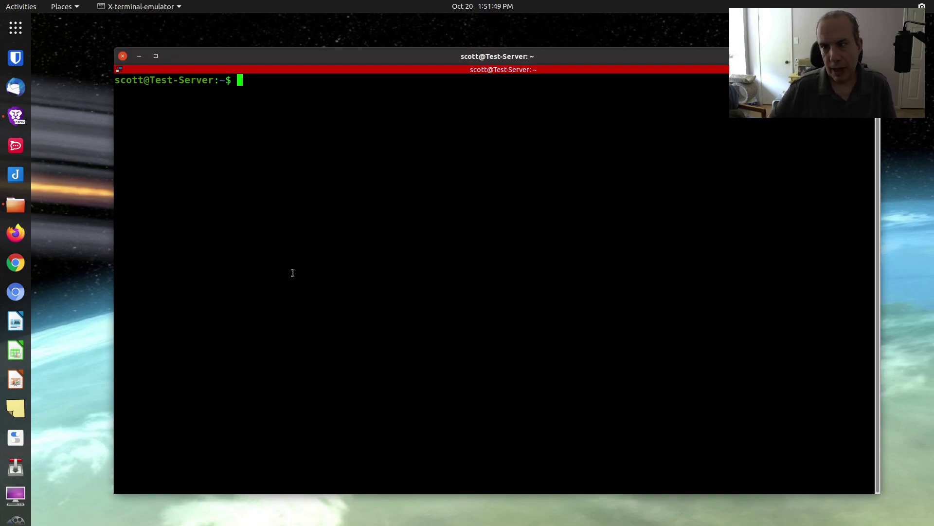
pyautogui.press('Up')
pyautogui.press('Up')
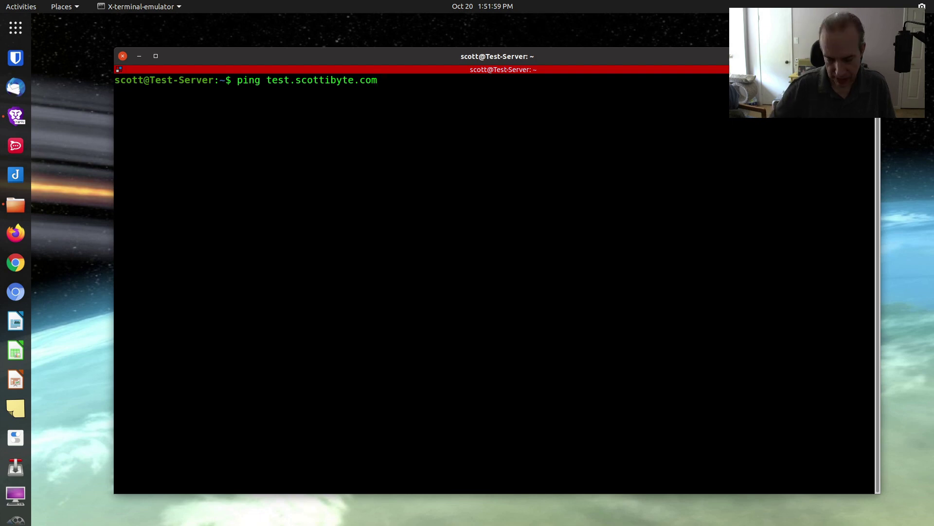
pyautogui.press('Return')
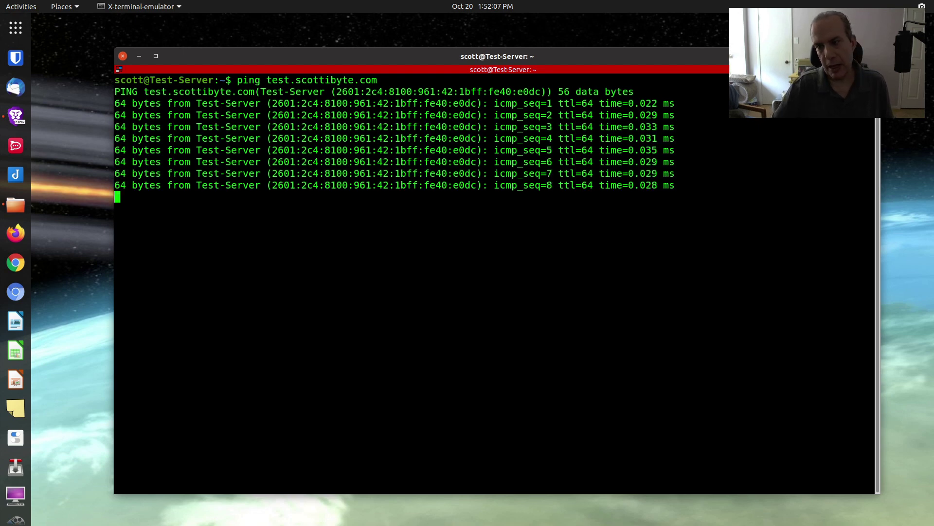
pyautogui.hotkey('ctrl', 'c')
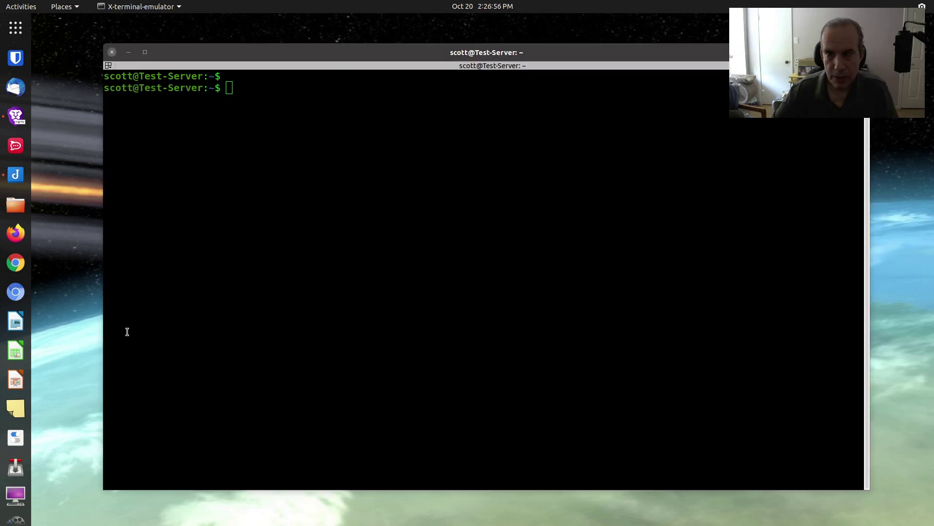
# Step: Install the apache2 package on the test server with sudo apt install and agree to continue
pyautogui.click(307, 307)
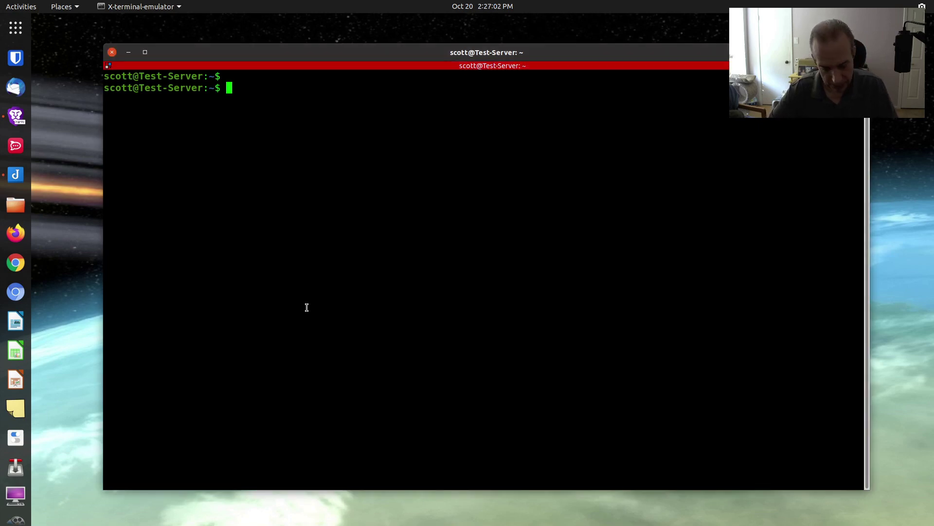
pyautogui.write('sudo ')
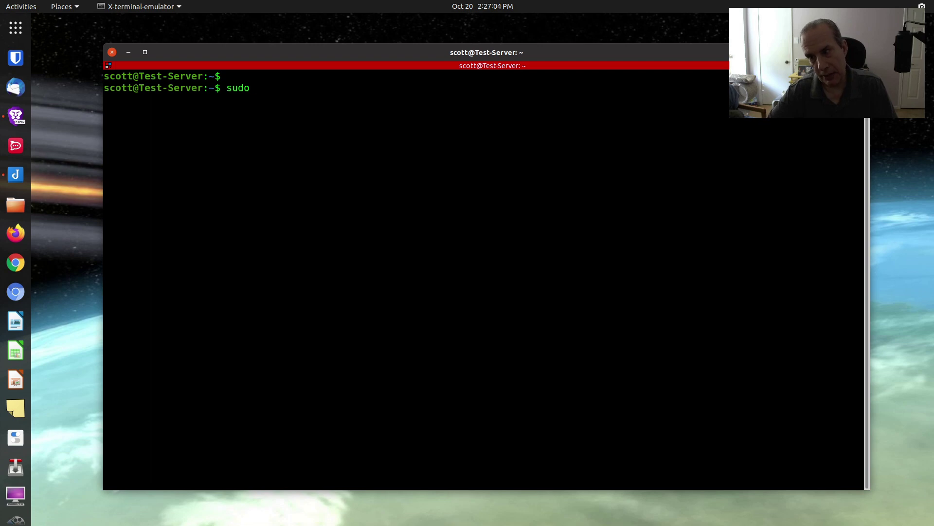
pyautogui.write('apt i')
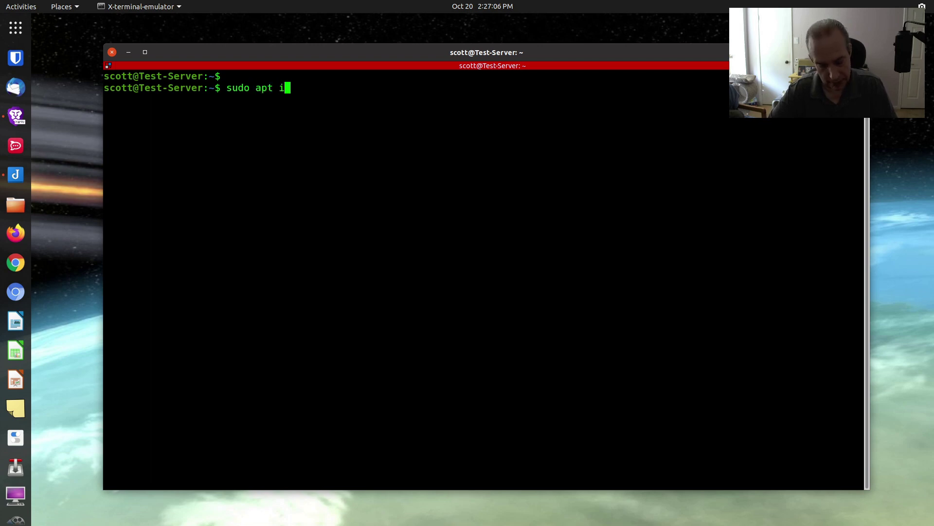
pyautogui.write('nstall ap')
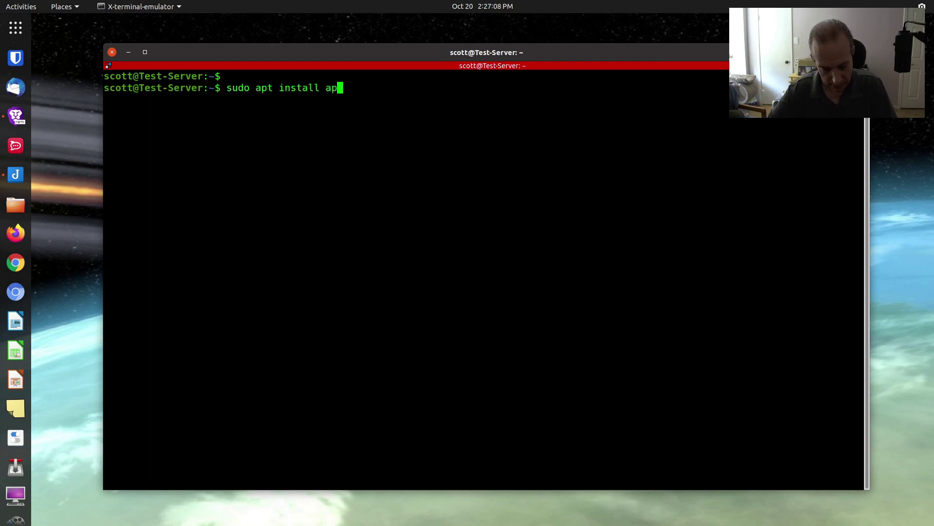
pyautogui.write('ache2')
pyautogui.press('Return')
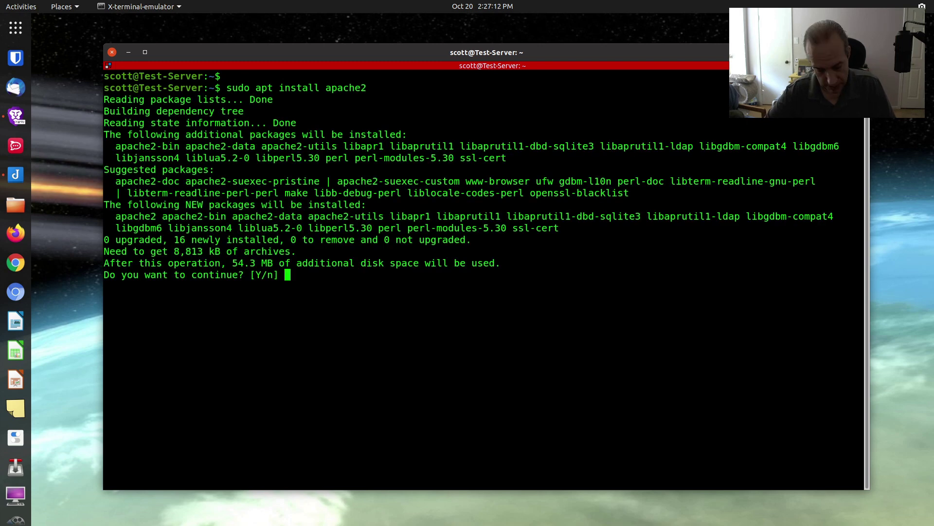
pyautogui.write('y')
pyautogui.press('Return')
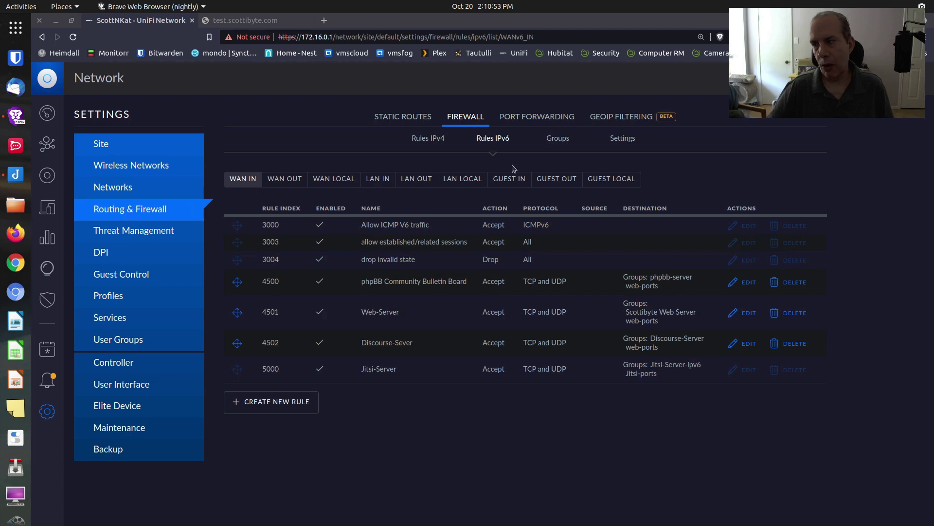
# Step: In the UniFi firewall groups, open the test group, examine its IPv6 address and leave it without saving
pyautogui.click(555, 139)
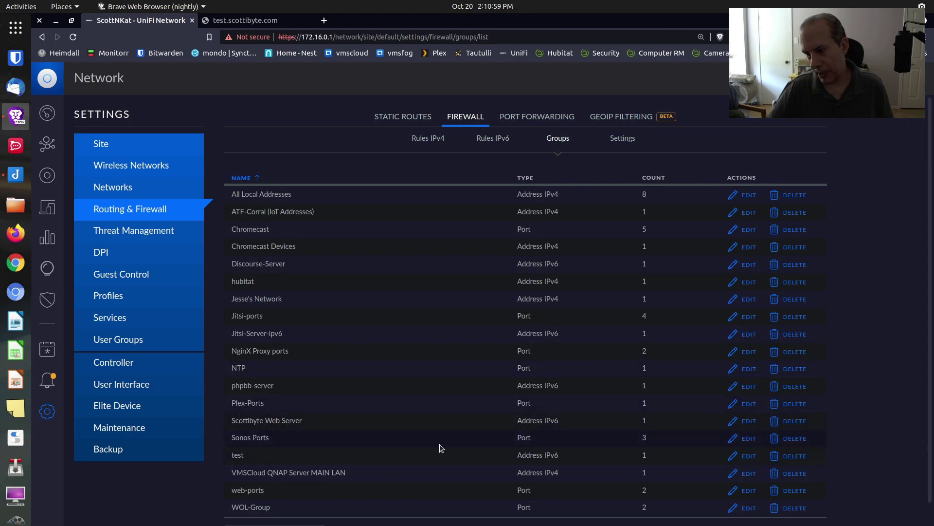
pyautogui.click(749, 456)
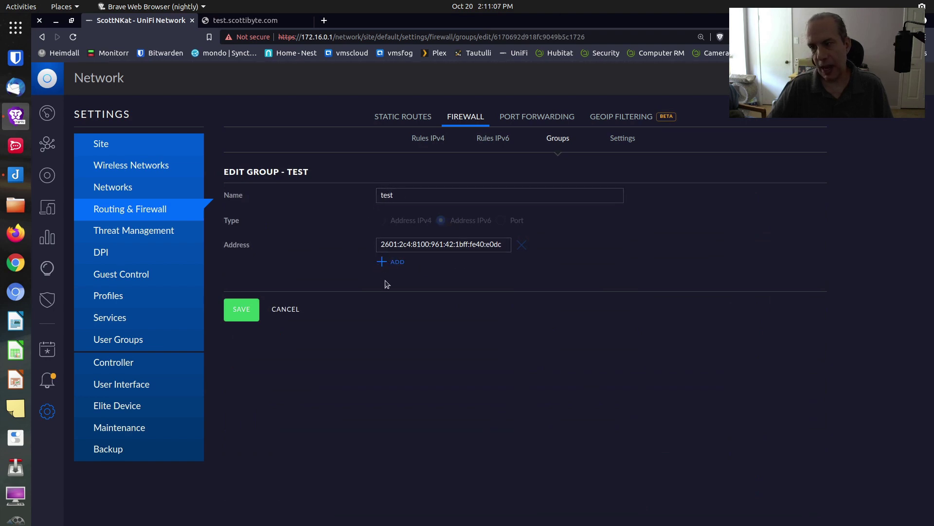
pyautogui.click(291, 314)
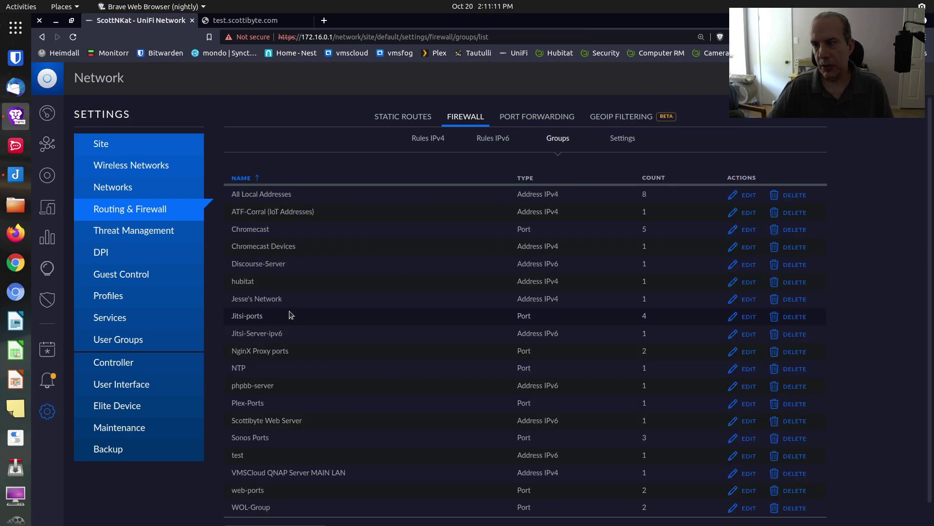
# Step: Start a new IPv6 WAN IN firewall rule and name it Test Rule
pyautogui.click(493, 139)
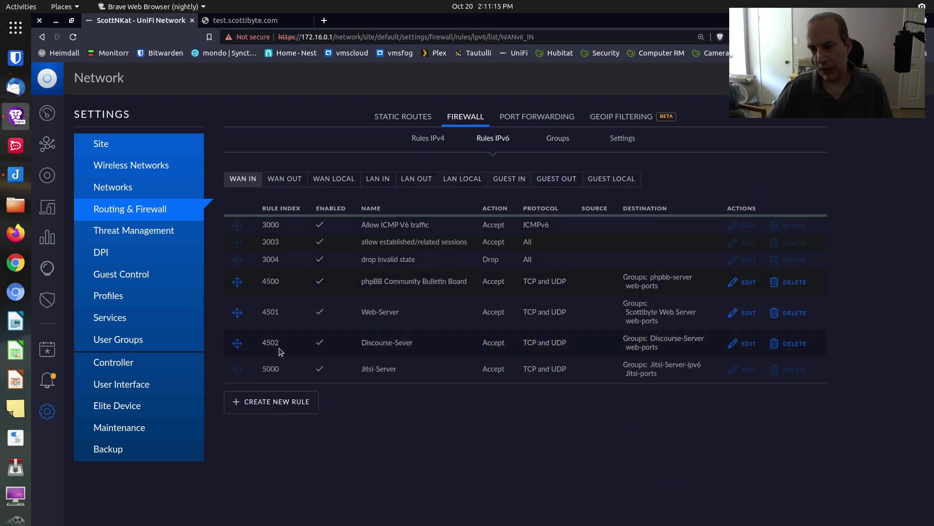
pyautogui.click(271, 401)
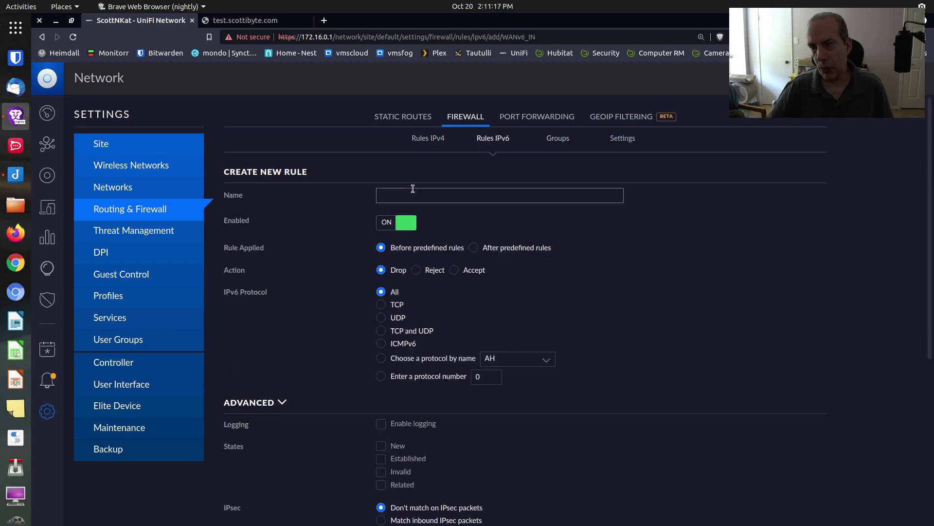
pyautogui.write('Te')
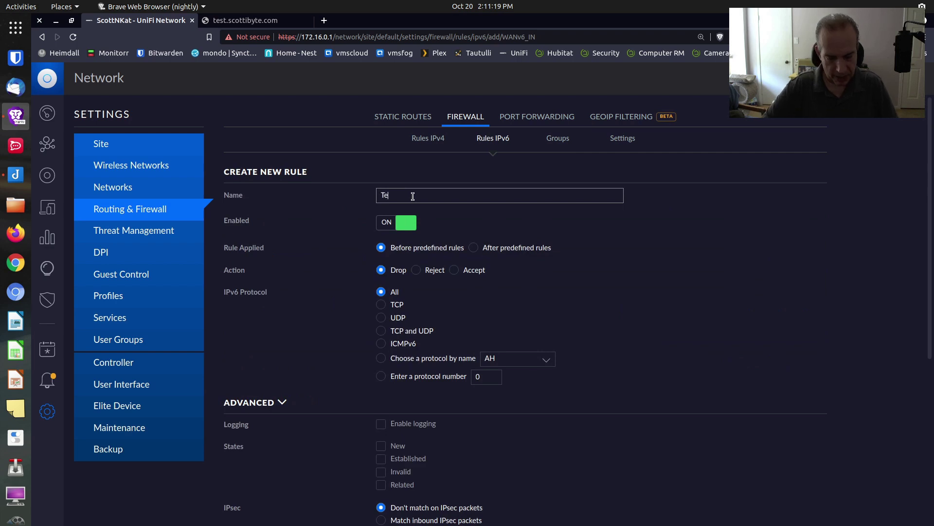
pyautogui.write('st R')
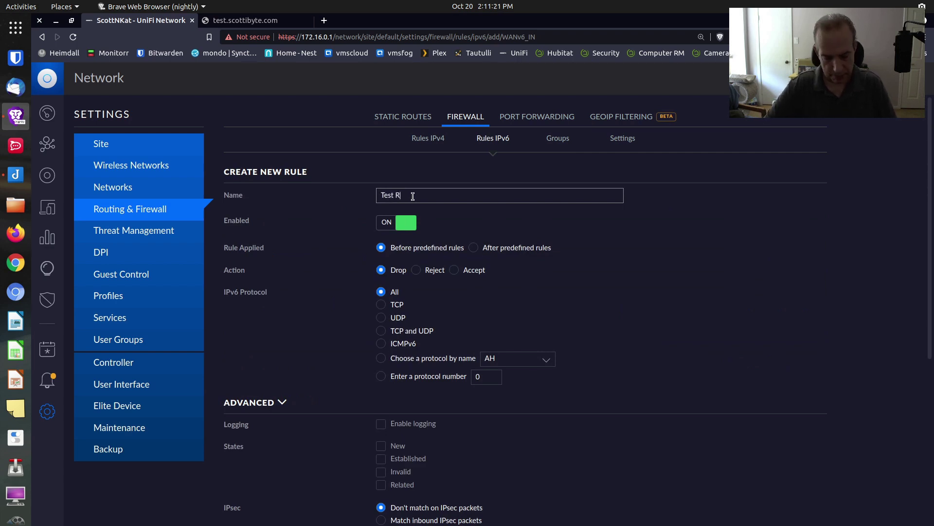
pyautogui.write('ule')
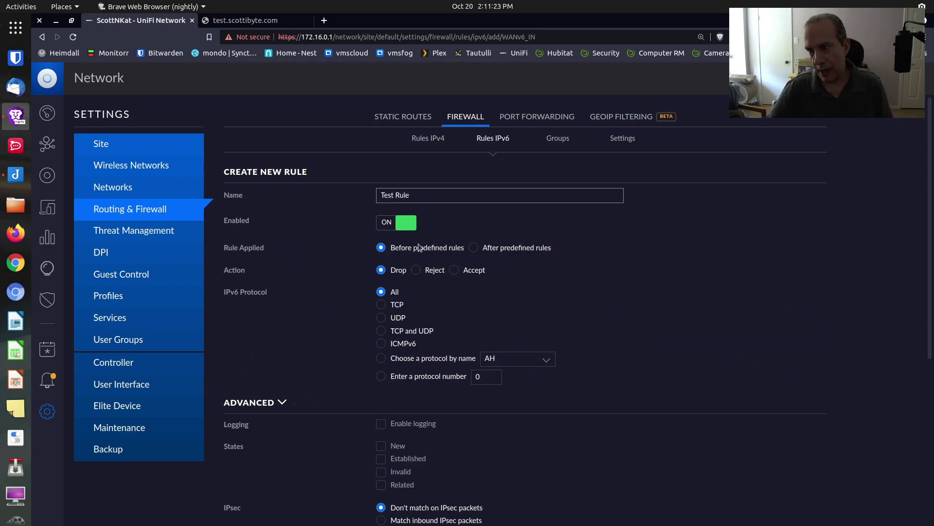
# Step: Set the rule's action to Accept and apply it after the predefined rules
pyautogui.click(455, 271)
pyautogui.scroll(-3, 343, 380)
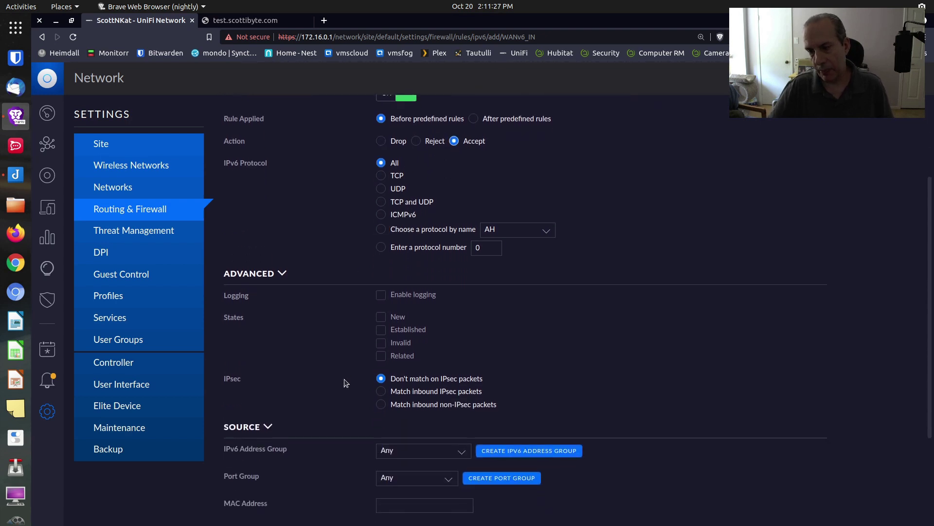
pyautogui.scroll(-2, 343, 378)
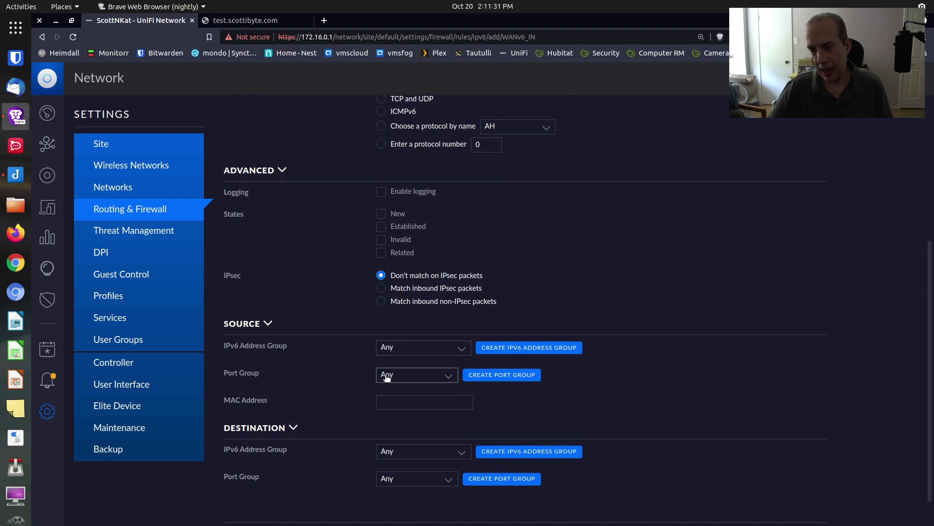
pyautogui.scroll(5, 448, 357)
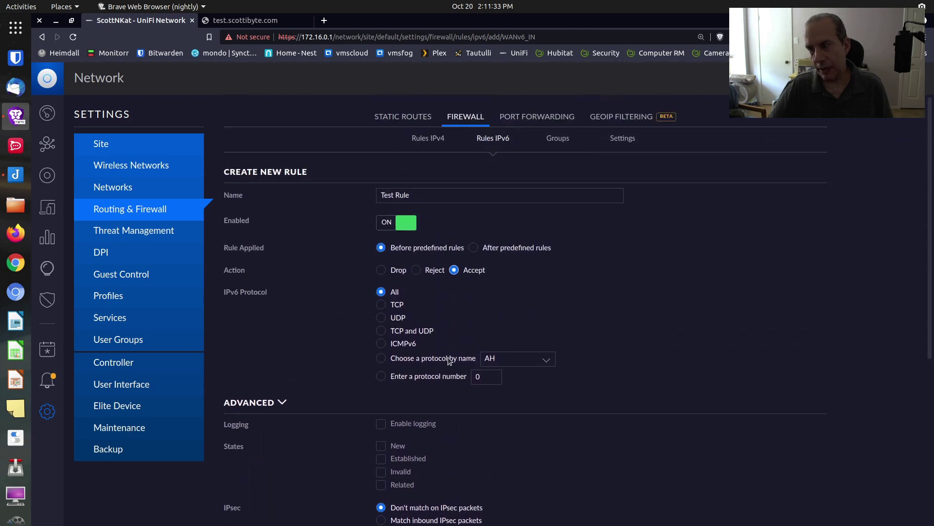
pyautogui.click(475, 249)
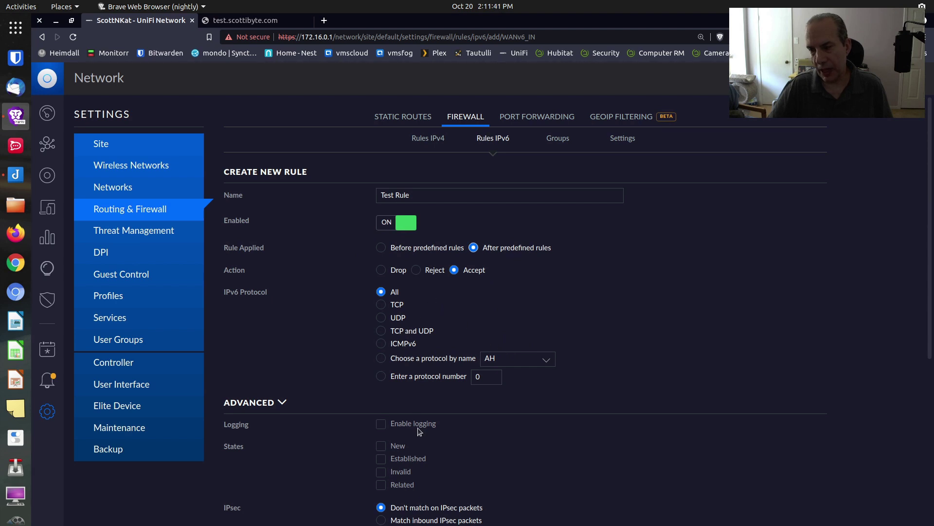
# Step: Set the rule's destination to the IPv6 address group test and the port group web-ports
pyautogui.scroll(-5, 404, 347)
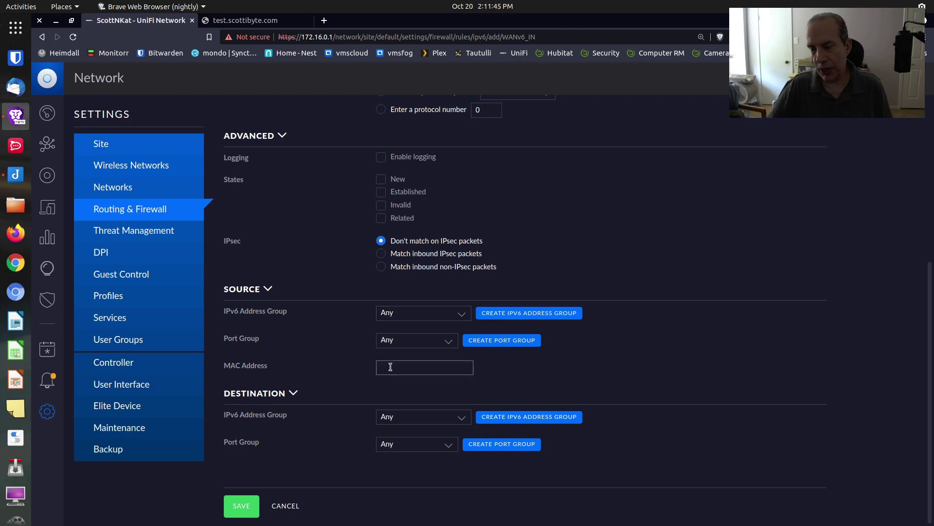
pyautogui.click(452, 417)
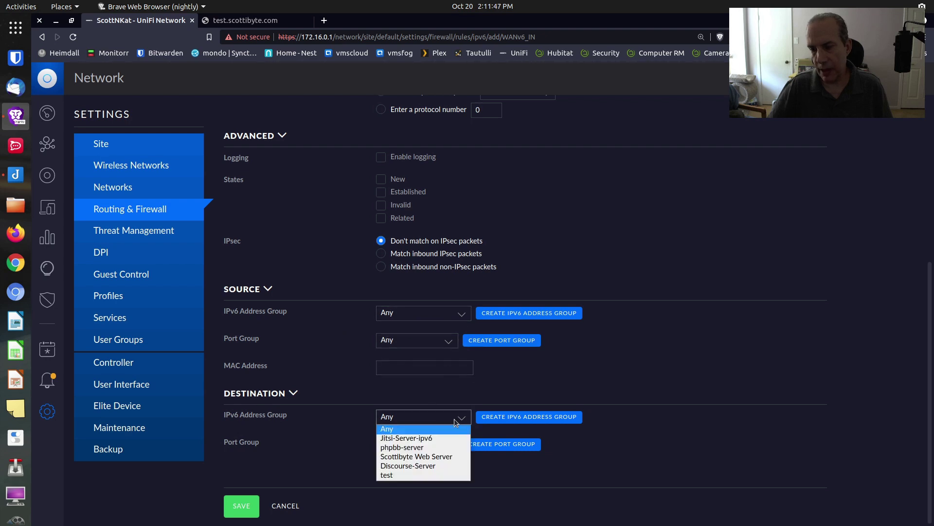
pyautogui.click(408, 474)
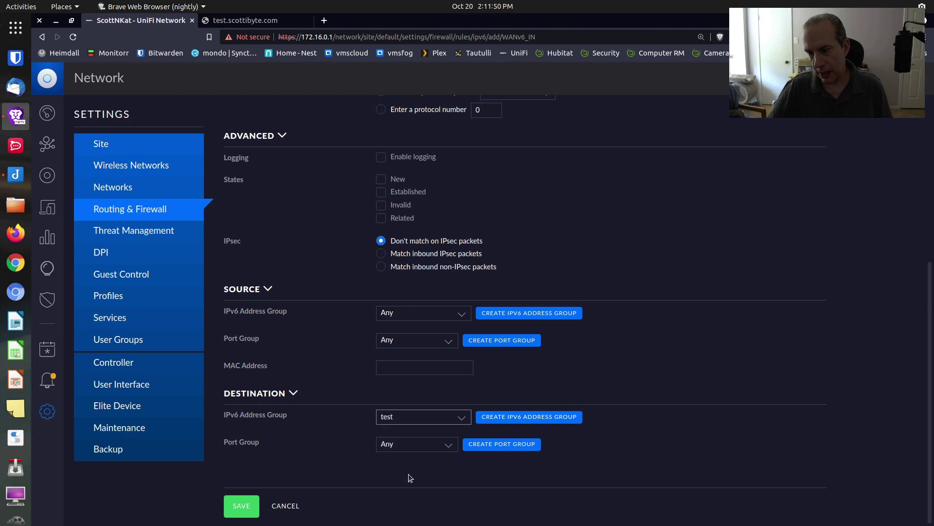
pyautogui.click(451, 446)
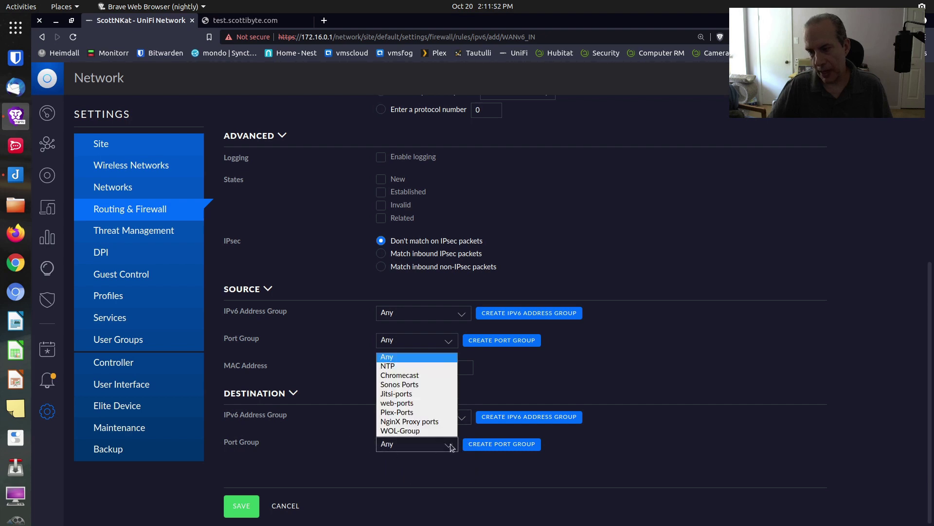
pyautogui.click(420, 401)
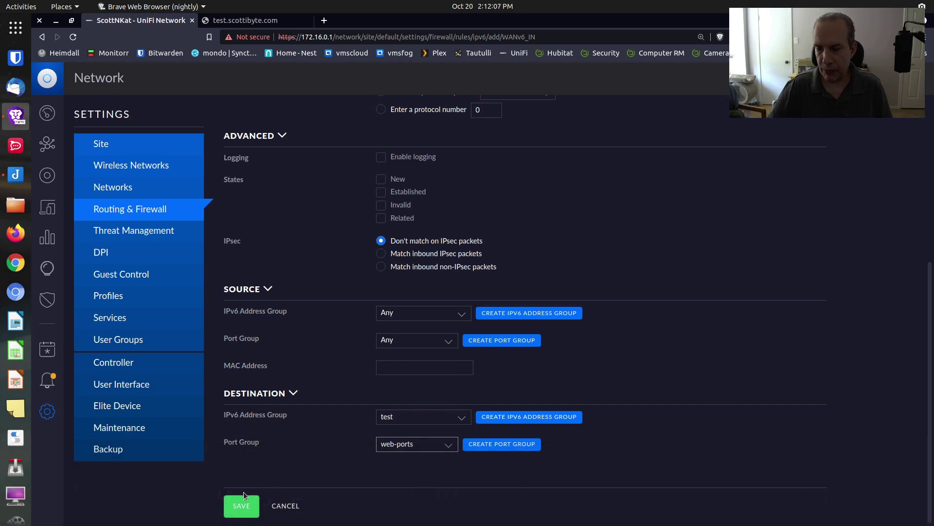
# Step: Save the new IPv6 WAN IN firewall rule
pyautogui.click(241, 507)
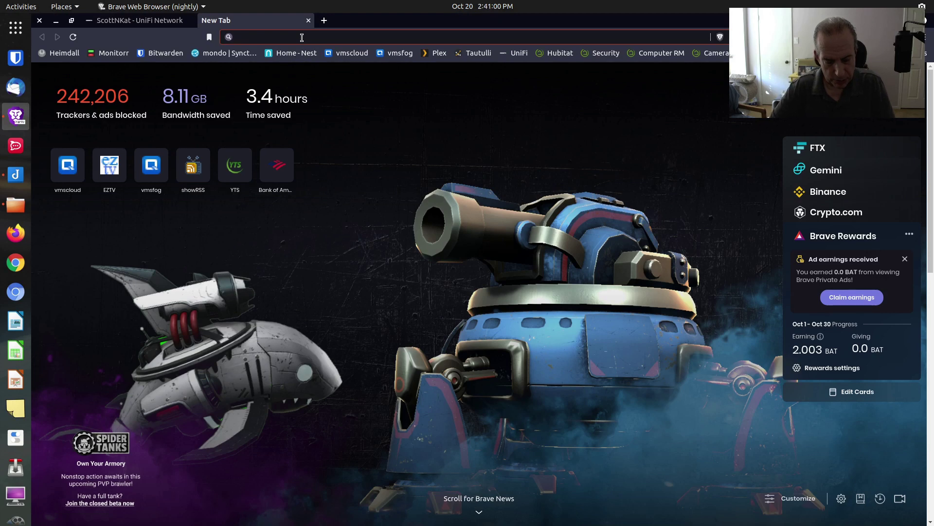
# Step: Load the test server's Apache page through its IPv4 address, 192.168.50.50
pyautogui.write('192.1')
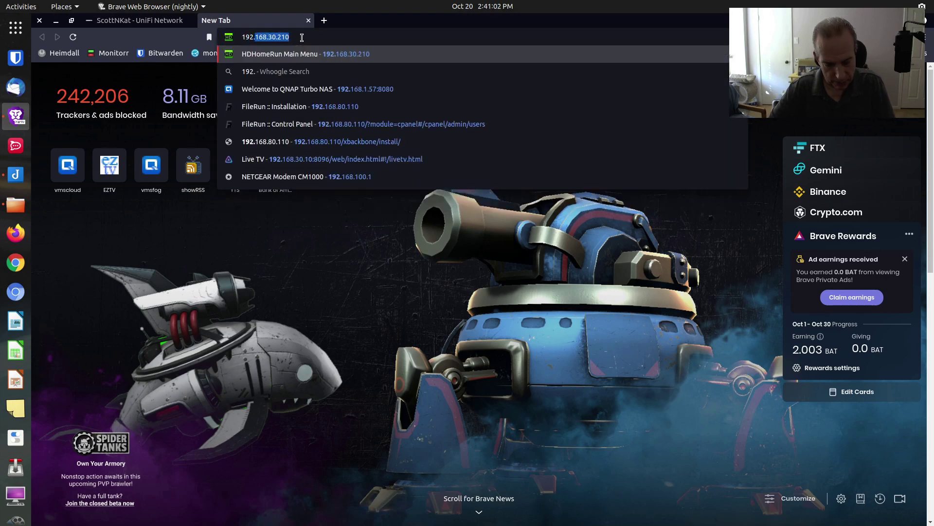
pyautogui.write('68.5')
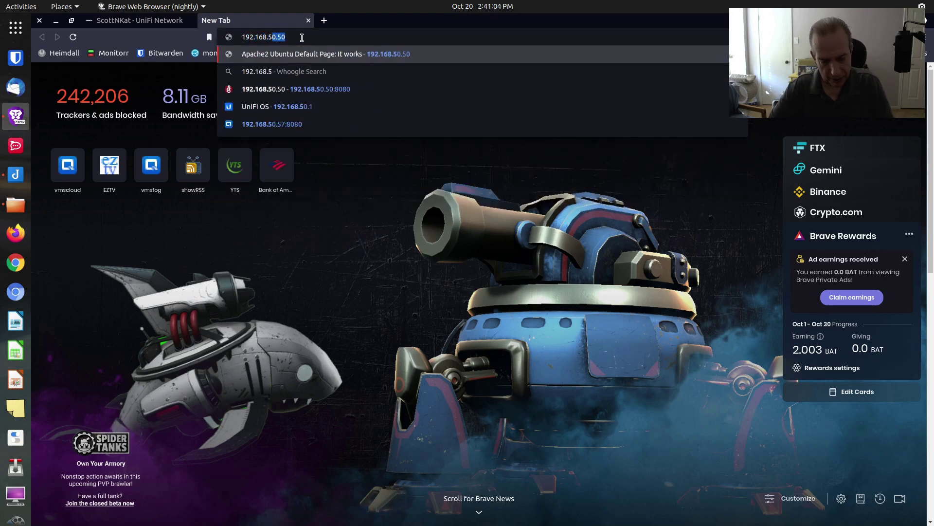
pyautogui.write('0.50')
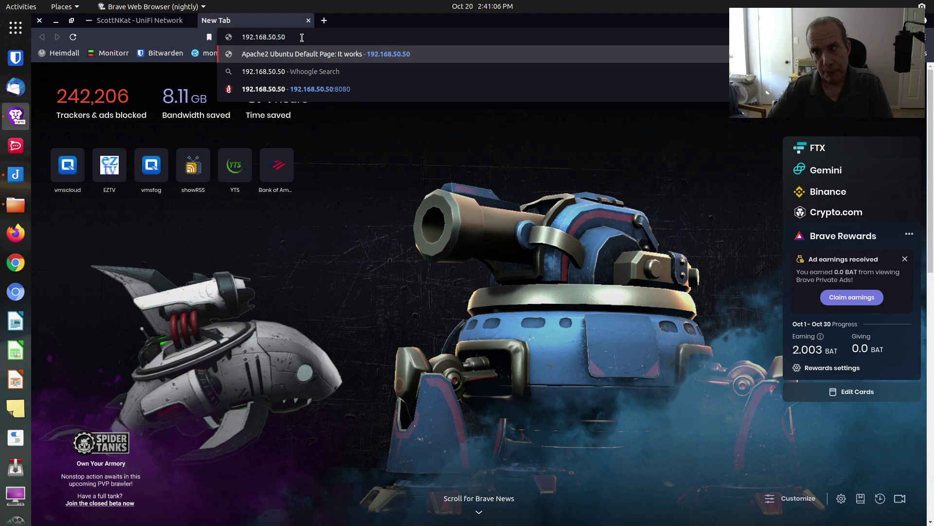
pyautogui.press('Return')
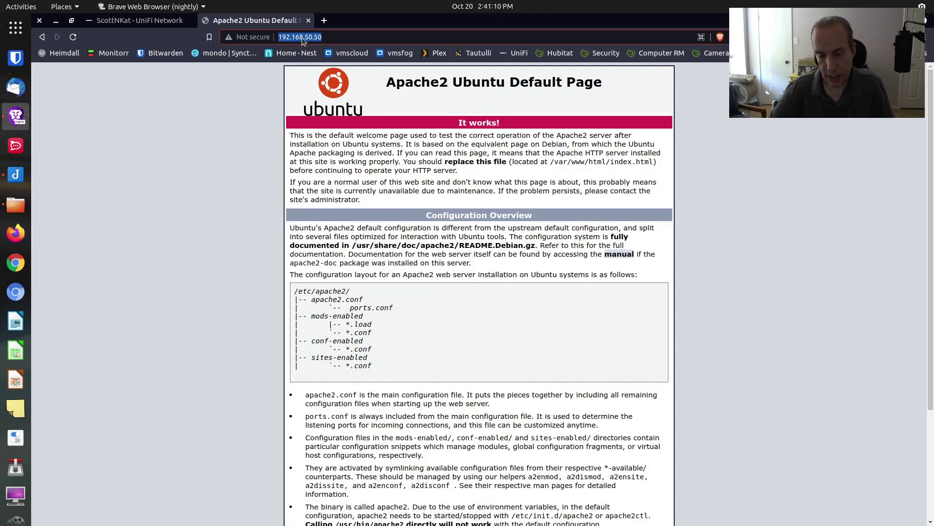
pyautogui.write('h')
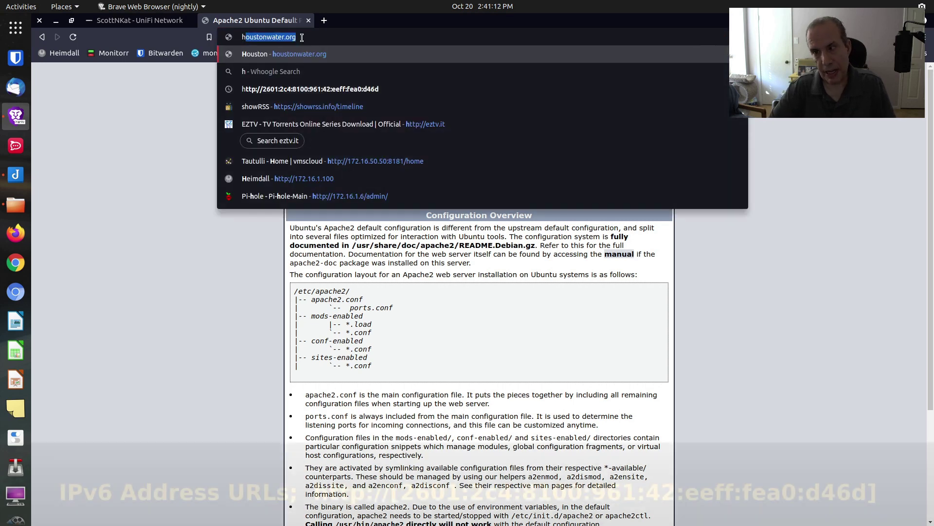
pyautogui.write('ttp')
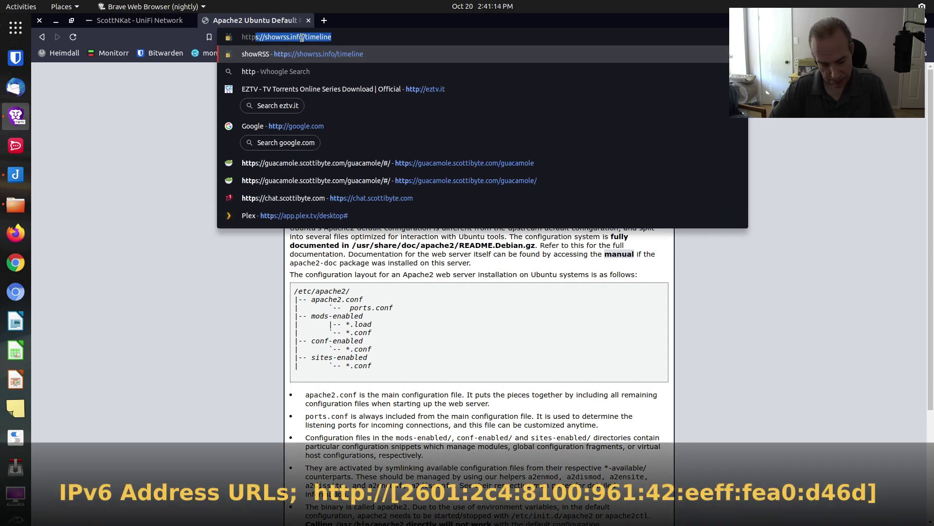
pyautogui.write('://')
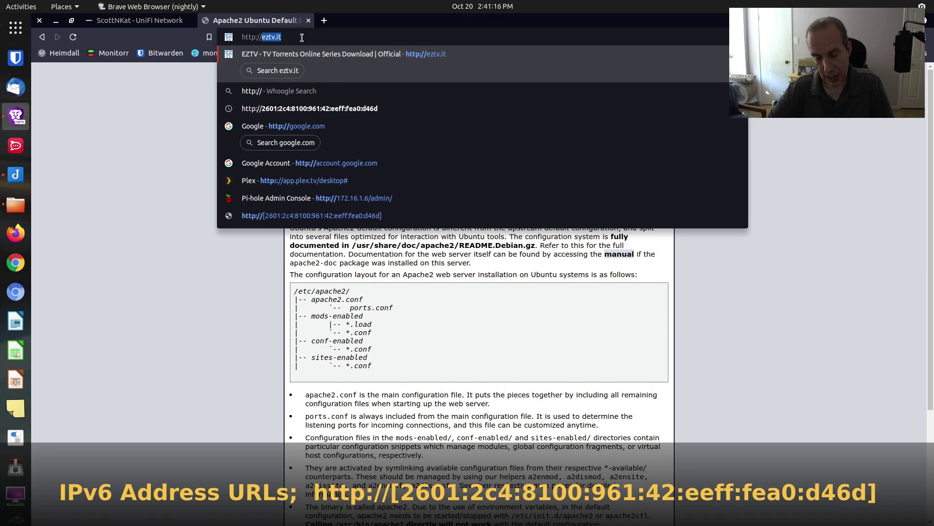
pyautogui.write('[')
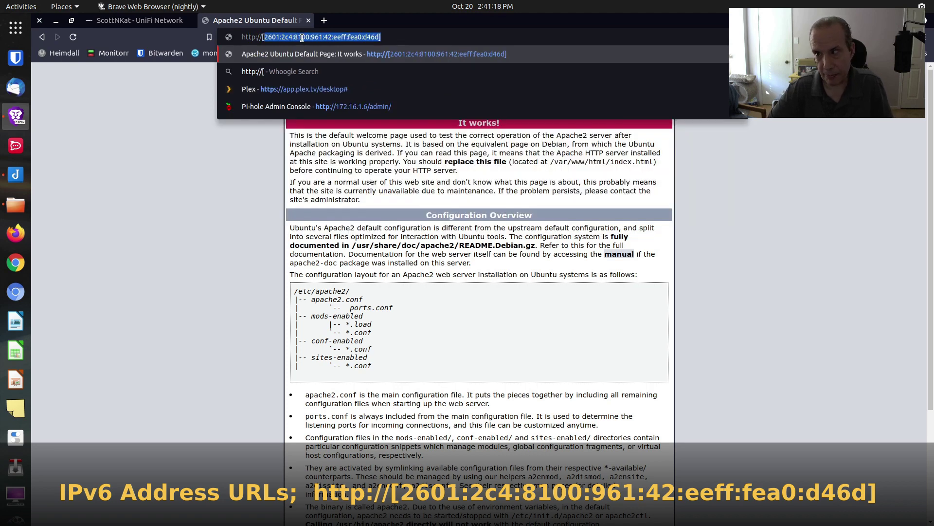
pyautogui.click(394, 39)
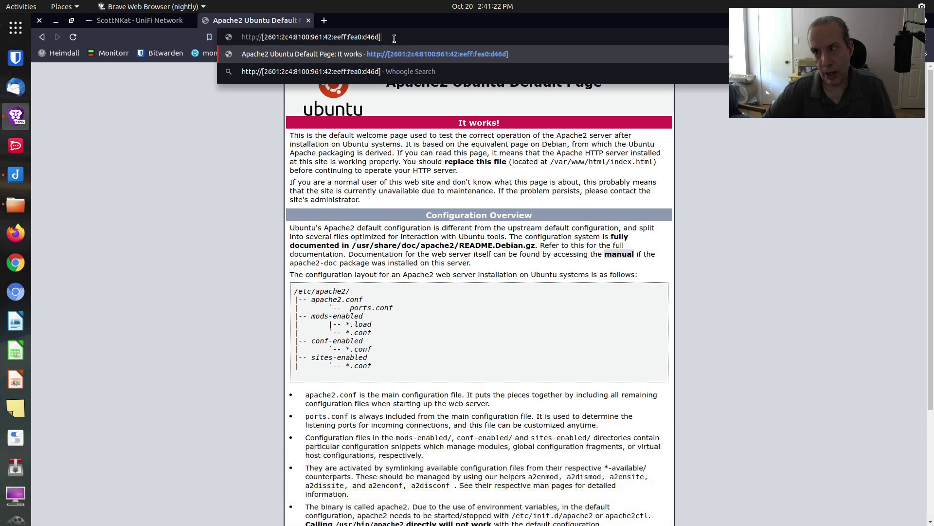
pyautogui.press('Return')
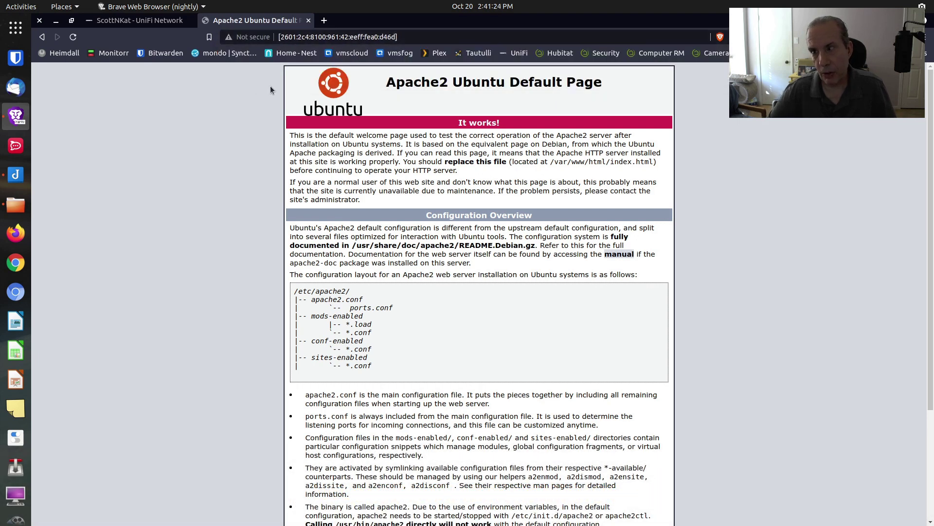
# Step: Load the Apache page through its domain name, test.scottibyte.com
pyautogui.click(329, 37)
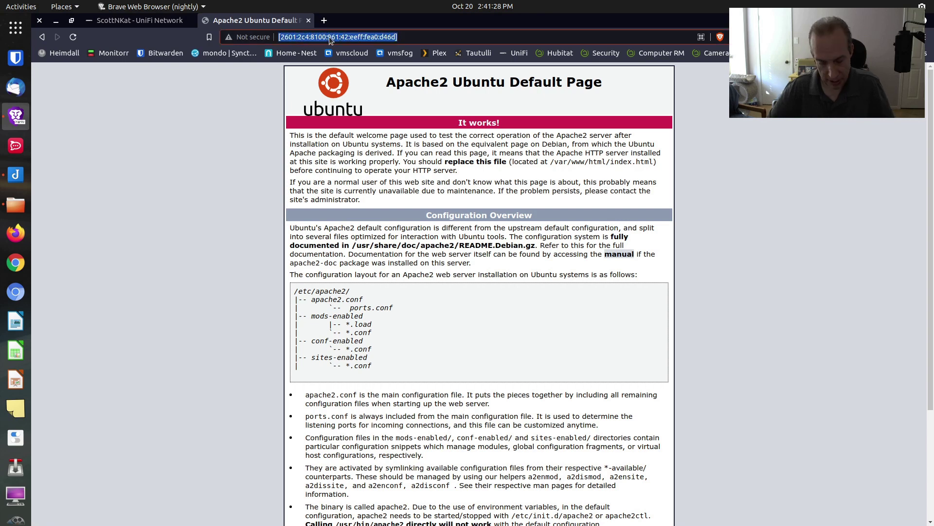
pyautogui.write('test.')
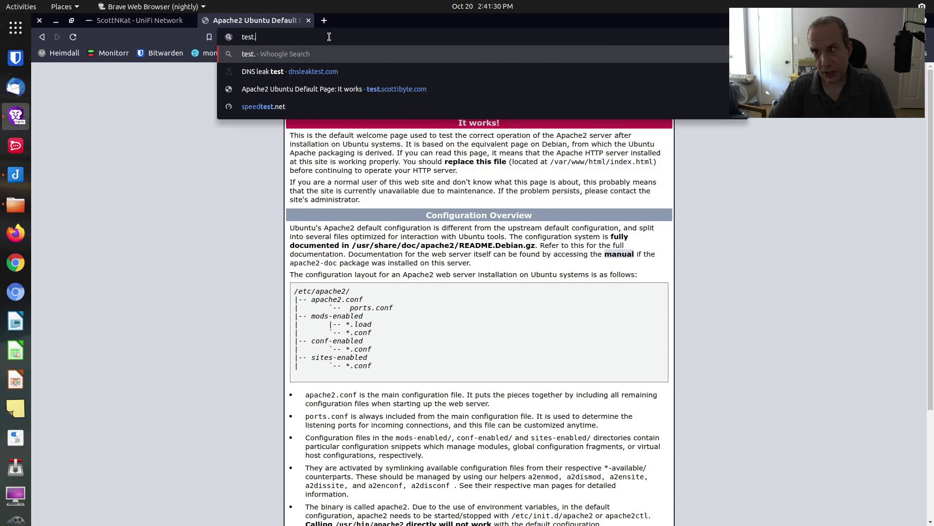
pyautogui.write('scott')
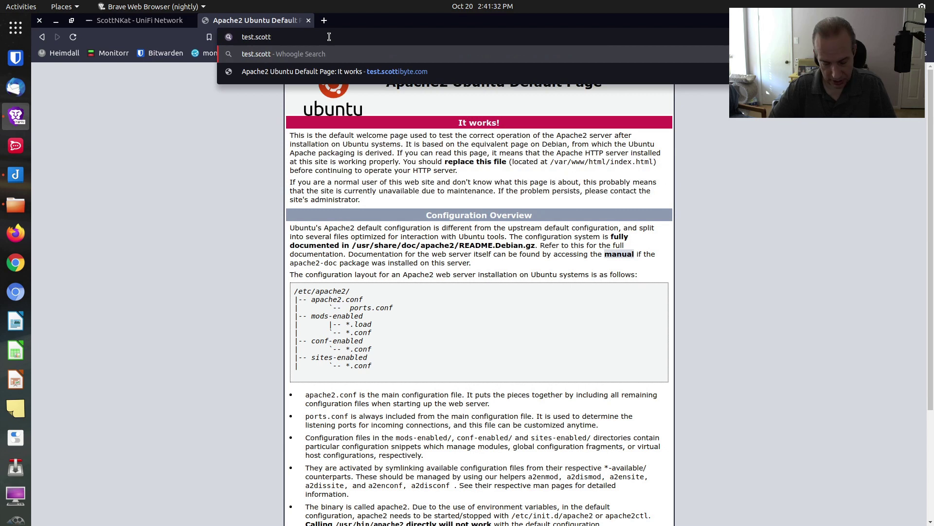
pyautogui.write('ibyte.c')
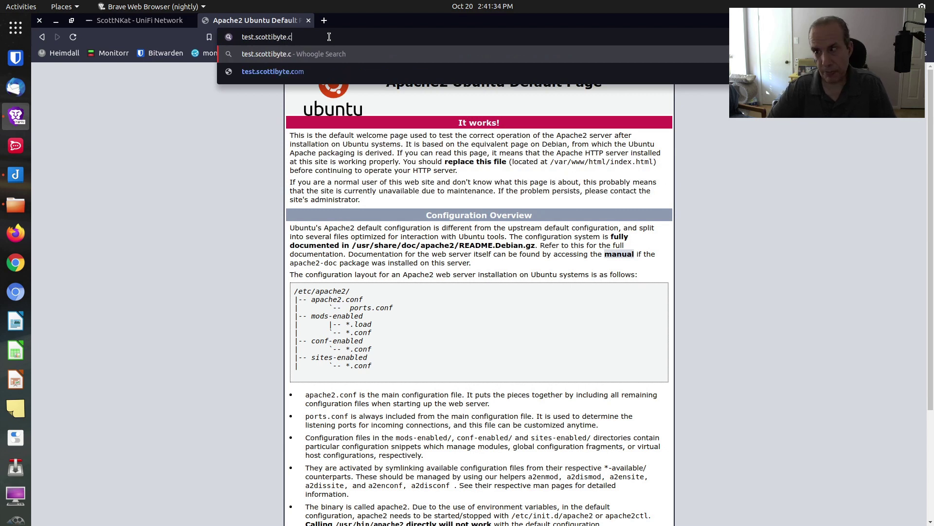
pyautogui.write('om')
pyautogui.press('Return')
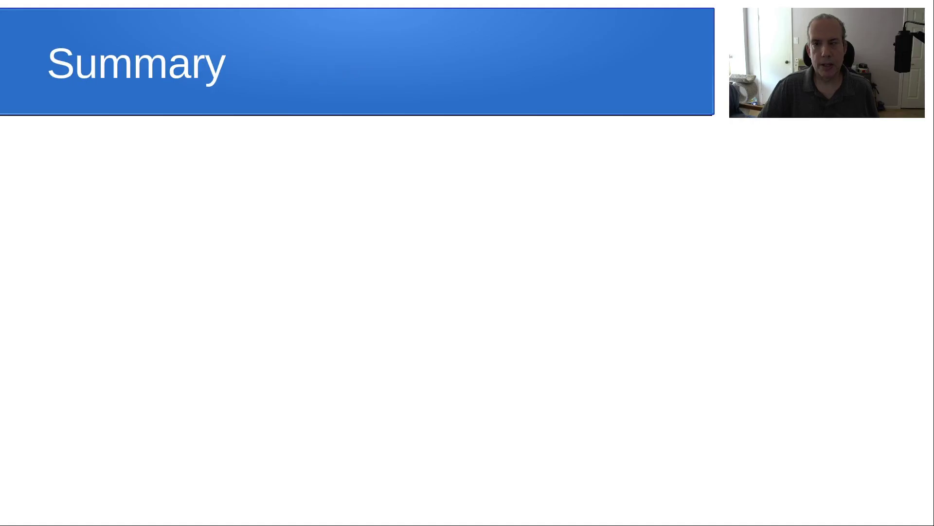
pyautogui.press('space')
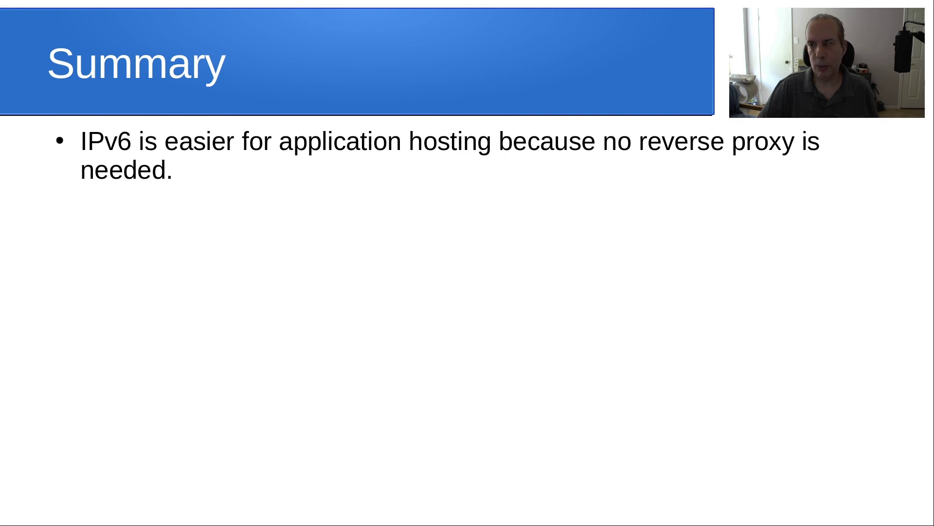
pyautogui.press('space')
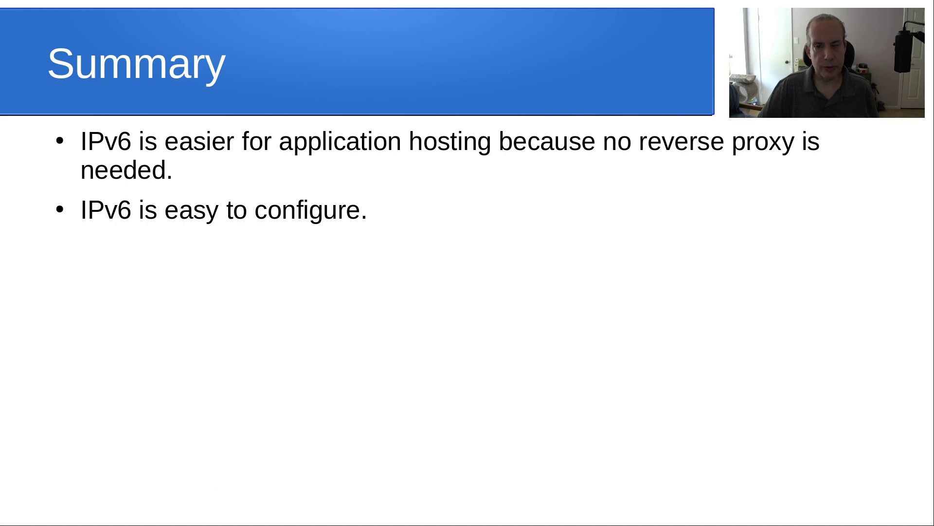
pyautogui.press('space')
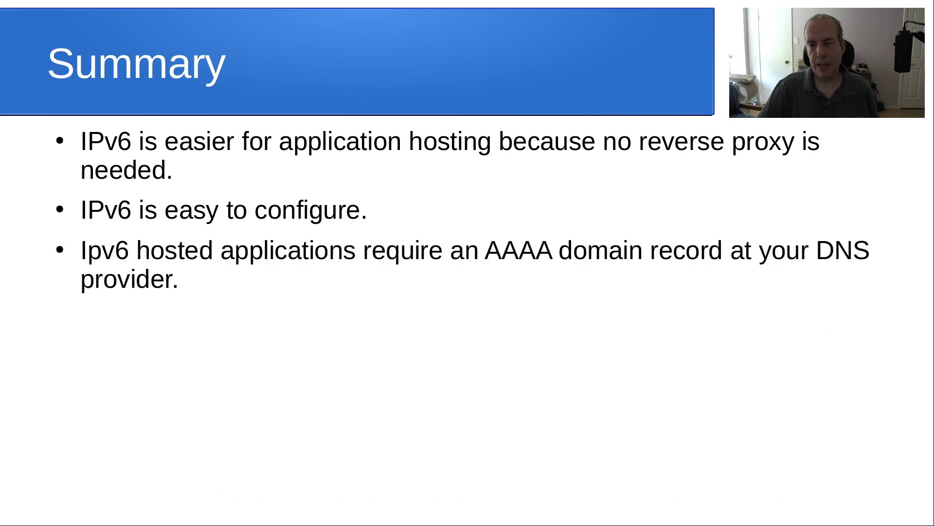